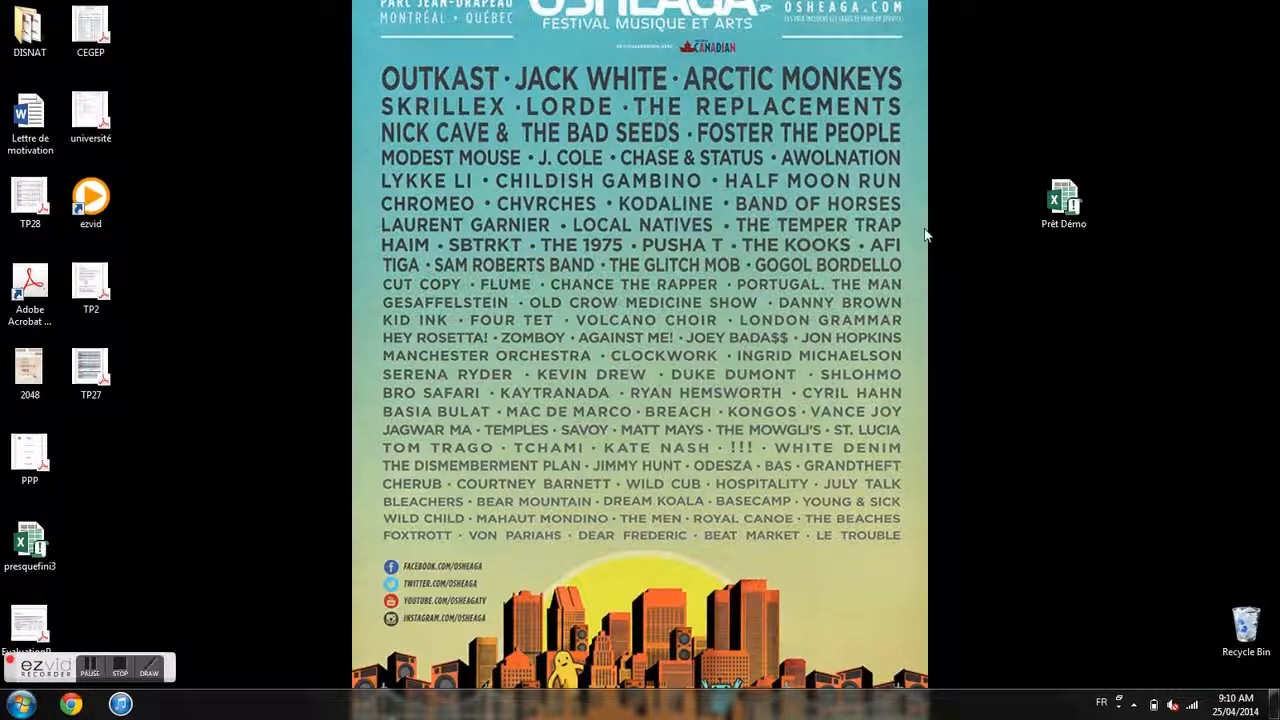
# - Open the Prêt Démo gradebook and declare 3 groups taught this year
pyautogui.doubleClick(1066, 204)
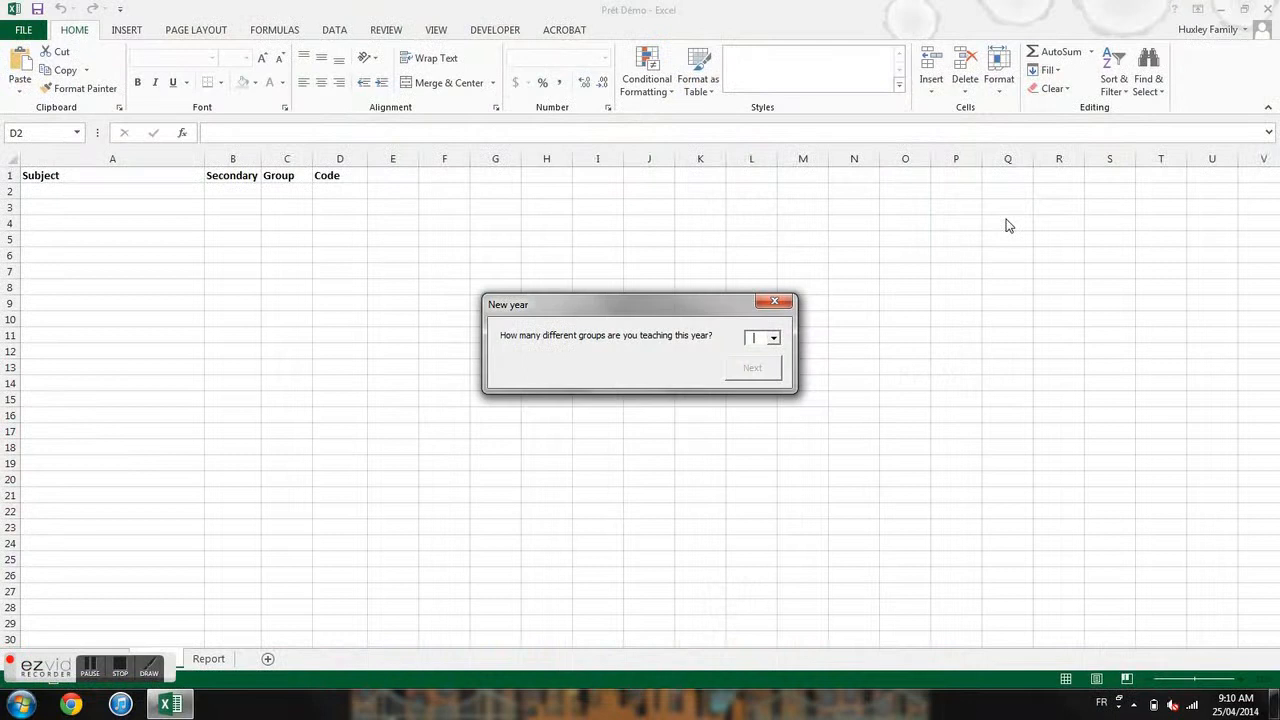
pyautogui.click(774, 341)
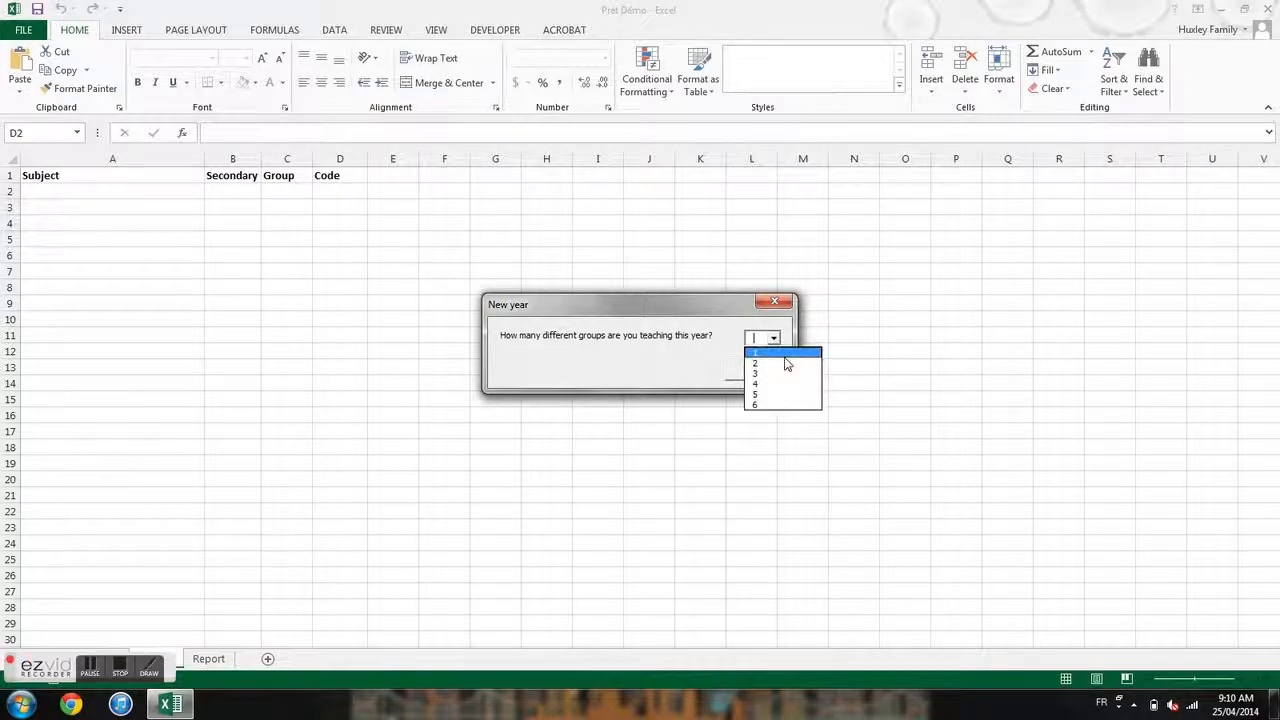
pyautogui.click(787, 374)
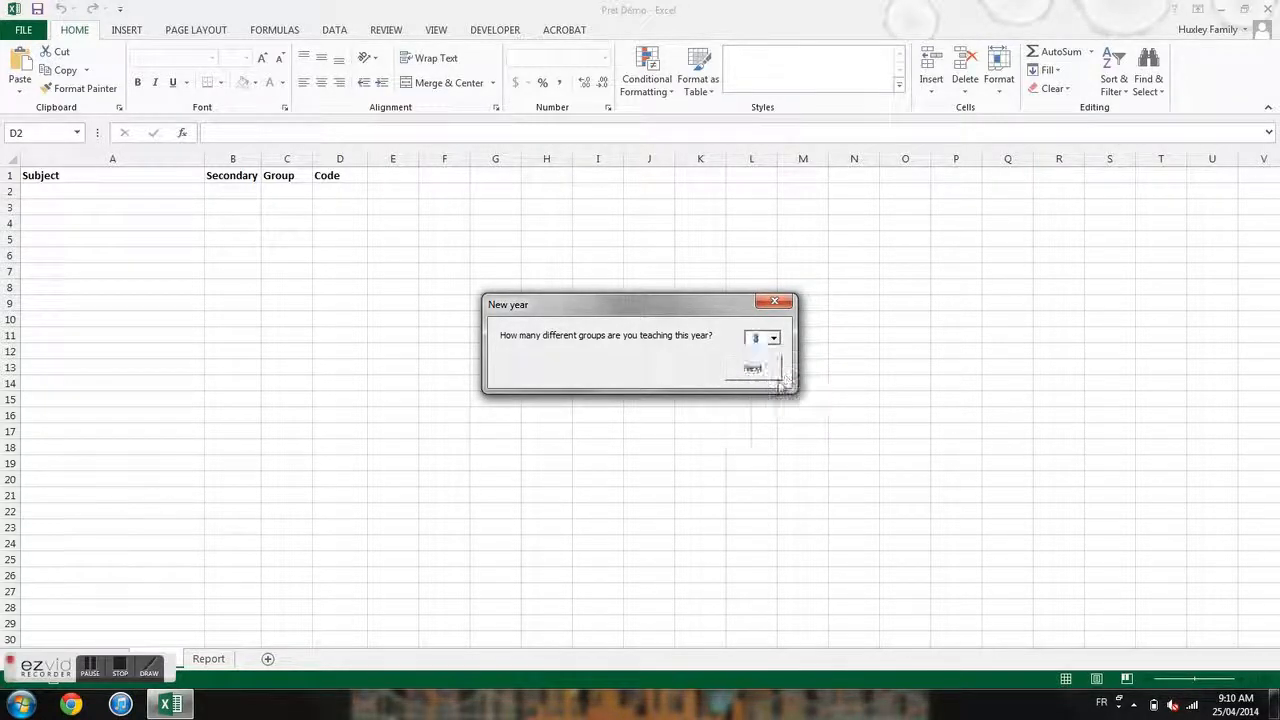
pyautogui.click(752, 369)
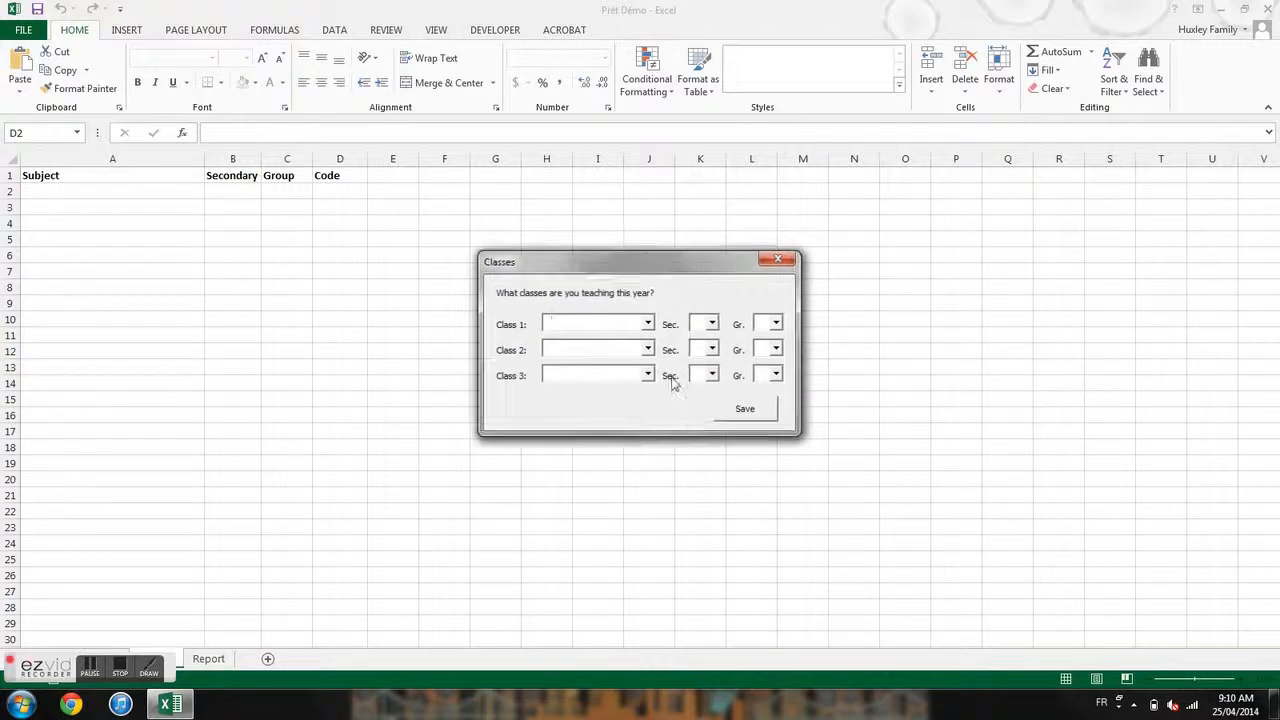
# - Set class 1 to Math: Cultural, Social and Technical, secondary 3, group 3
pyautogui.click(648, 323)
pyautogui.moveTo(652, 366); pyautogui.dragTo(659, 392)
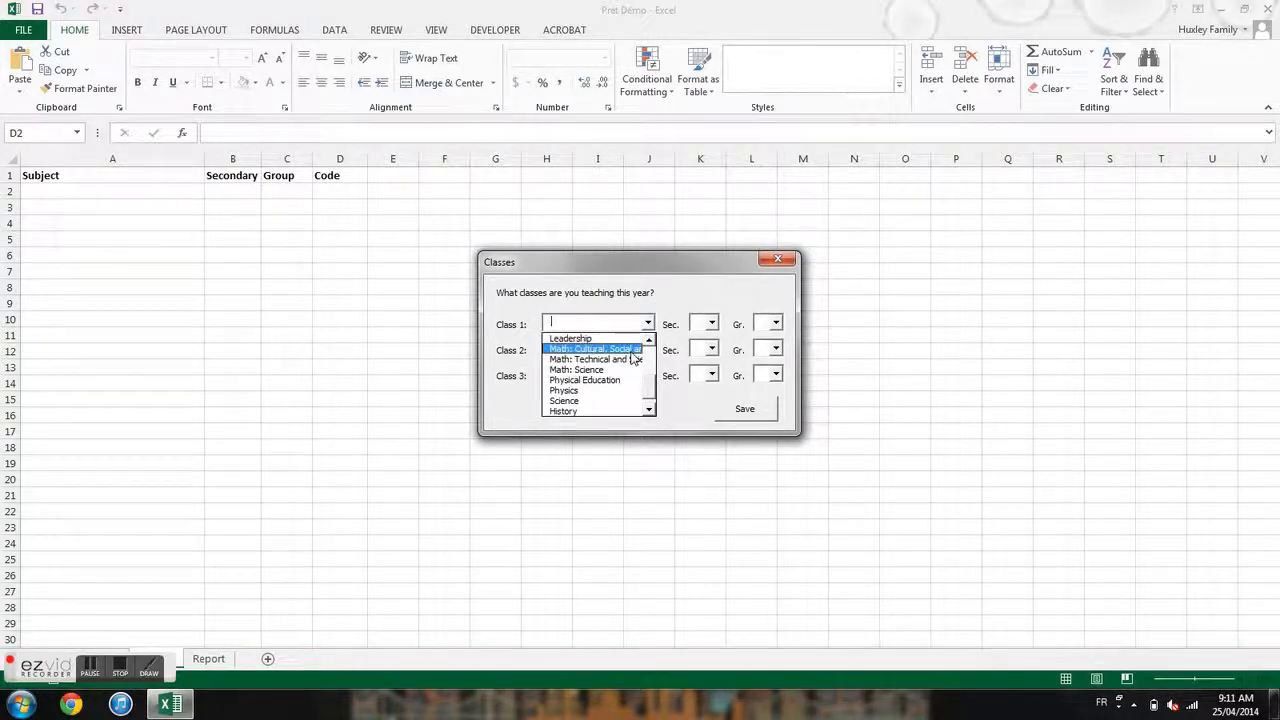
pyautogui.click(630, 349)
pyautogui.click(710, 323)
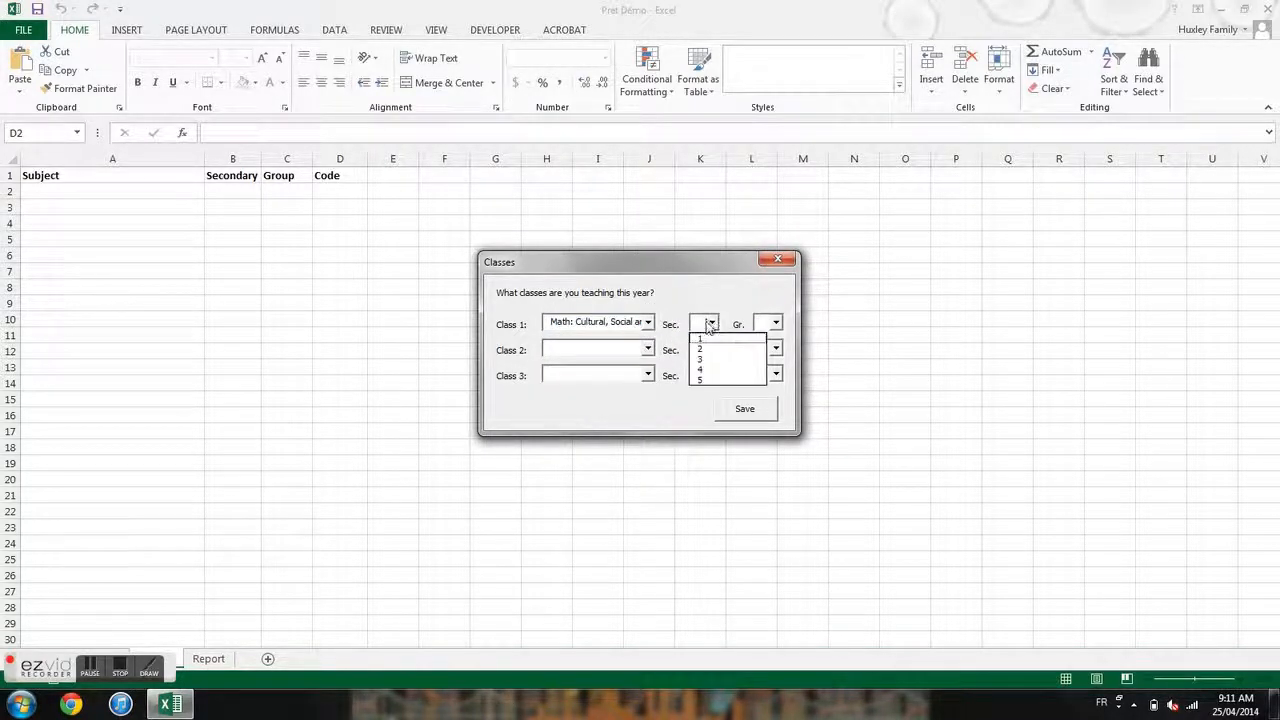
pyautogui.click(710, 360)
pyautogui.click(775, 323)
pyautogui.click(765, 359)
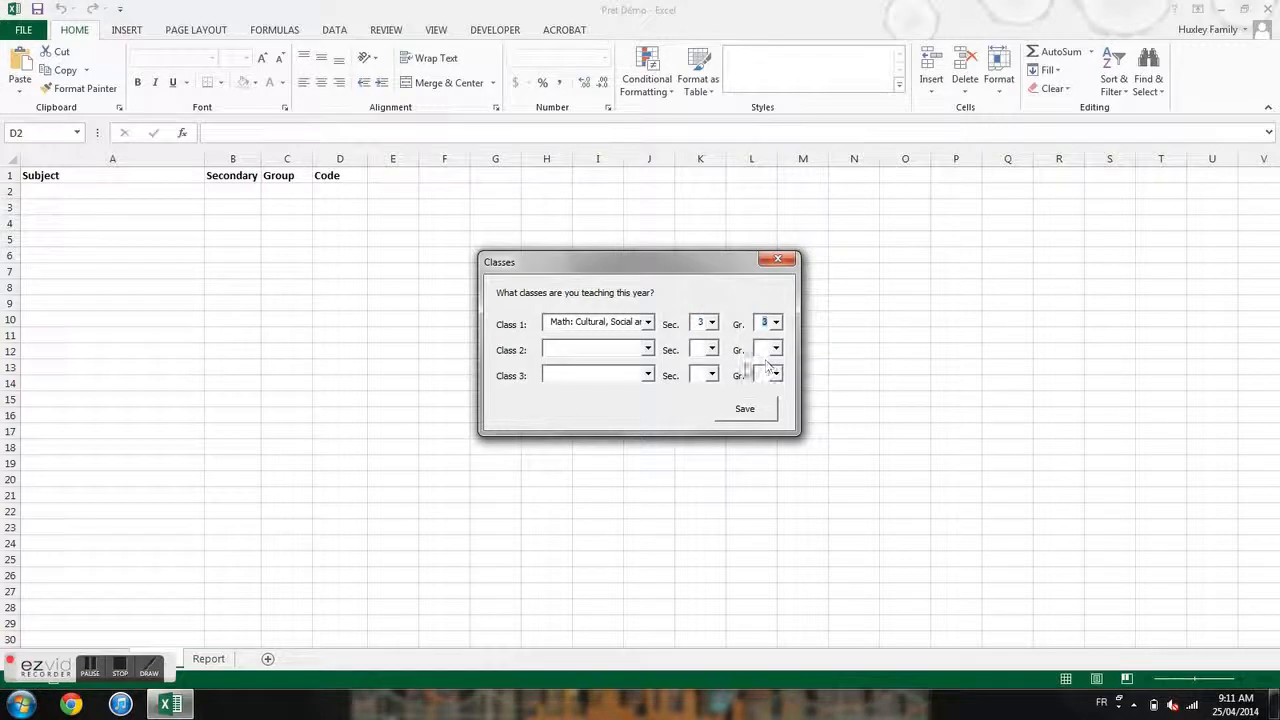
# - Set class 2 to Economy, secondary 2, group 1
pyautogui.click(647, 350)
pyautogui.click(625, 372)
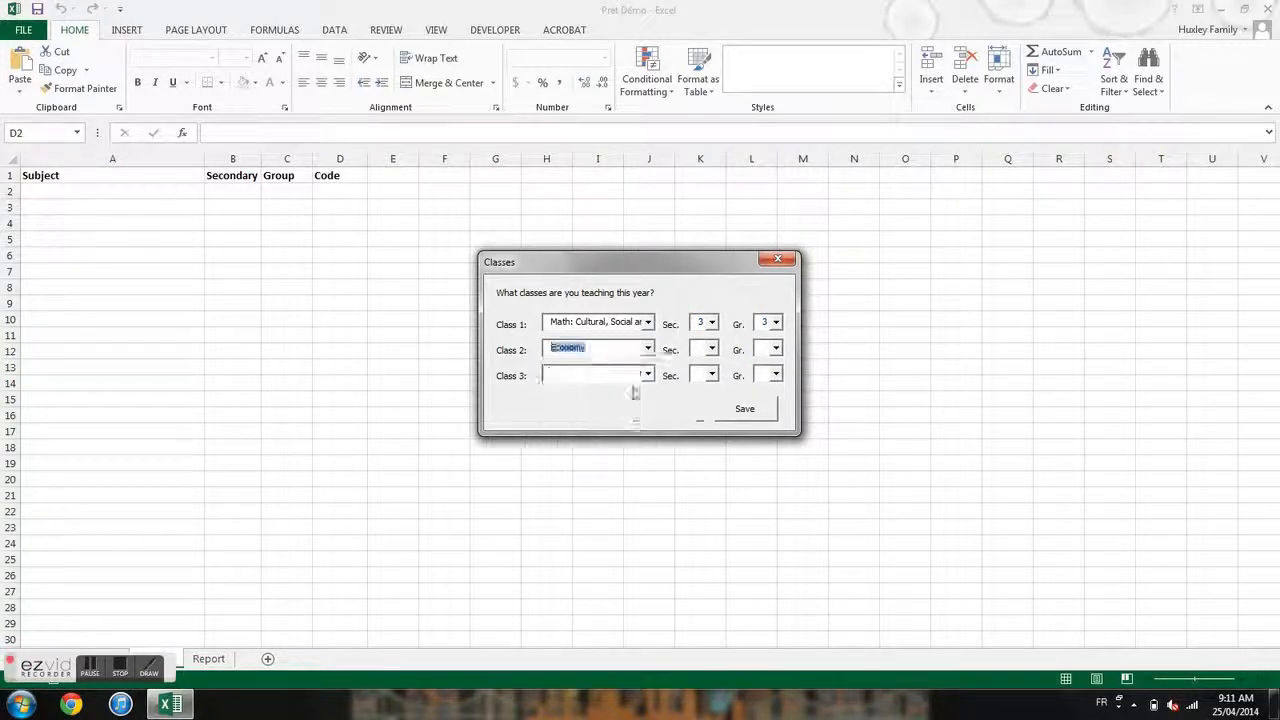
pyautogui.click(710, 349)
pyautogui.click(702, 374)
pyautogui.click(775, 349)
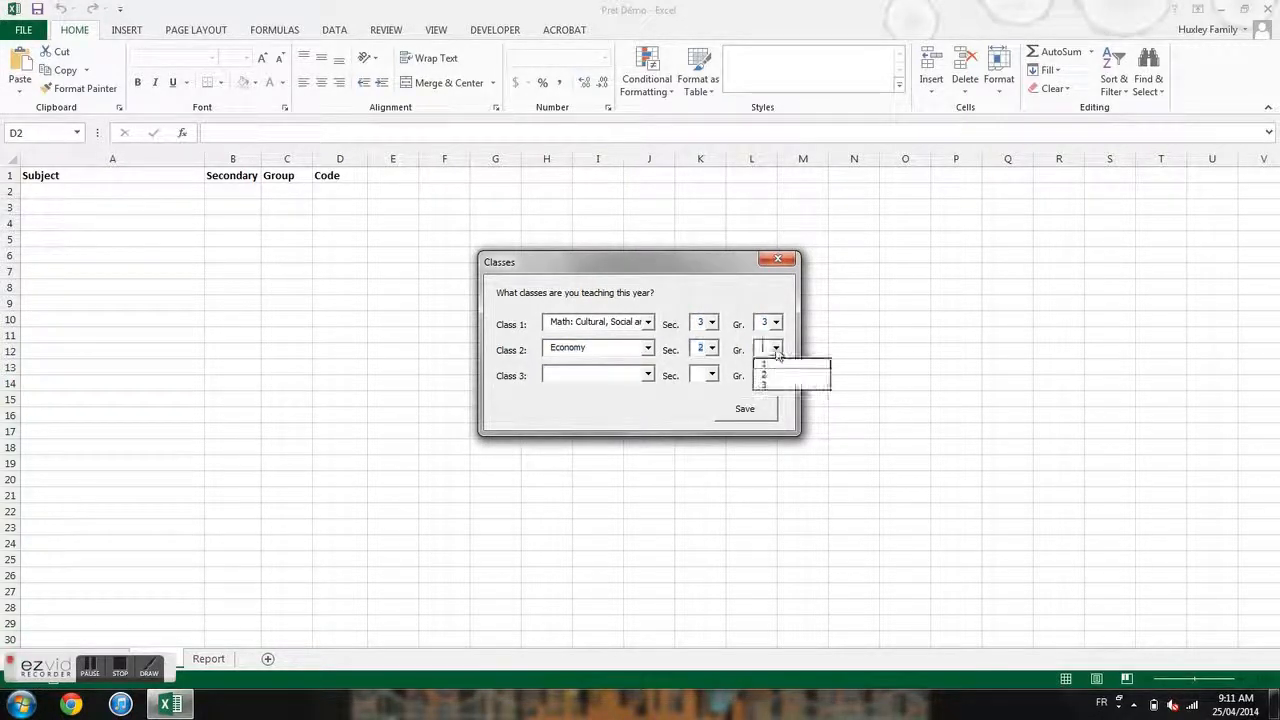
pyautogui.click(781, 366)
# - Set class 3 to Math: Cultural, Social and Technical, secondary 3, group 2, and save
pyautogui.click(647, 374)
pyautogui.click(651, 440)
pyautogui.click(651, 440)
pyautogui.click(595, 390)
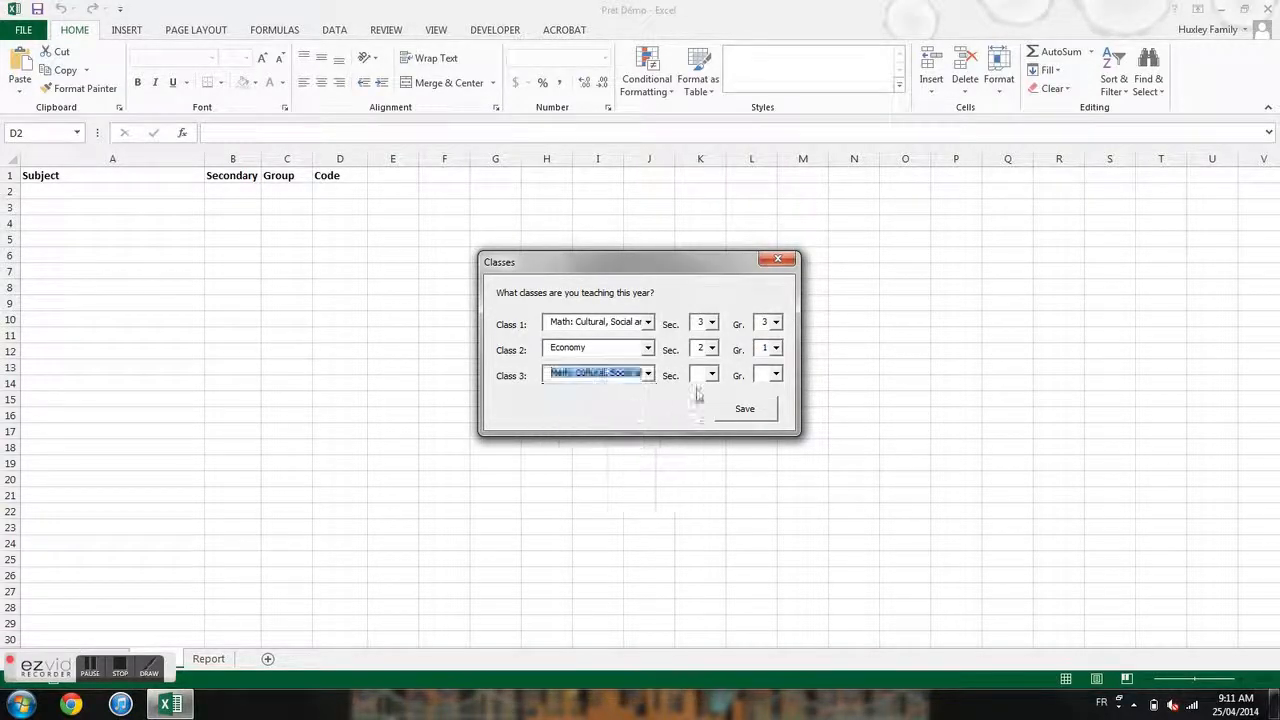
pyautogui.click(710, 375)
pyautogui.click(705, 409)
pyautogui.click(775, 375)
pyautogui.click(767, 400)
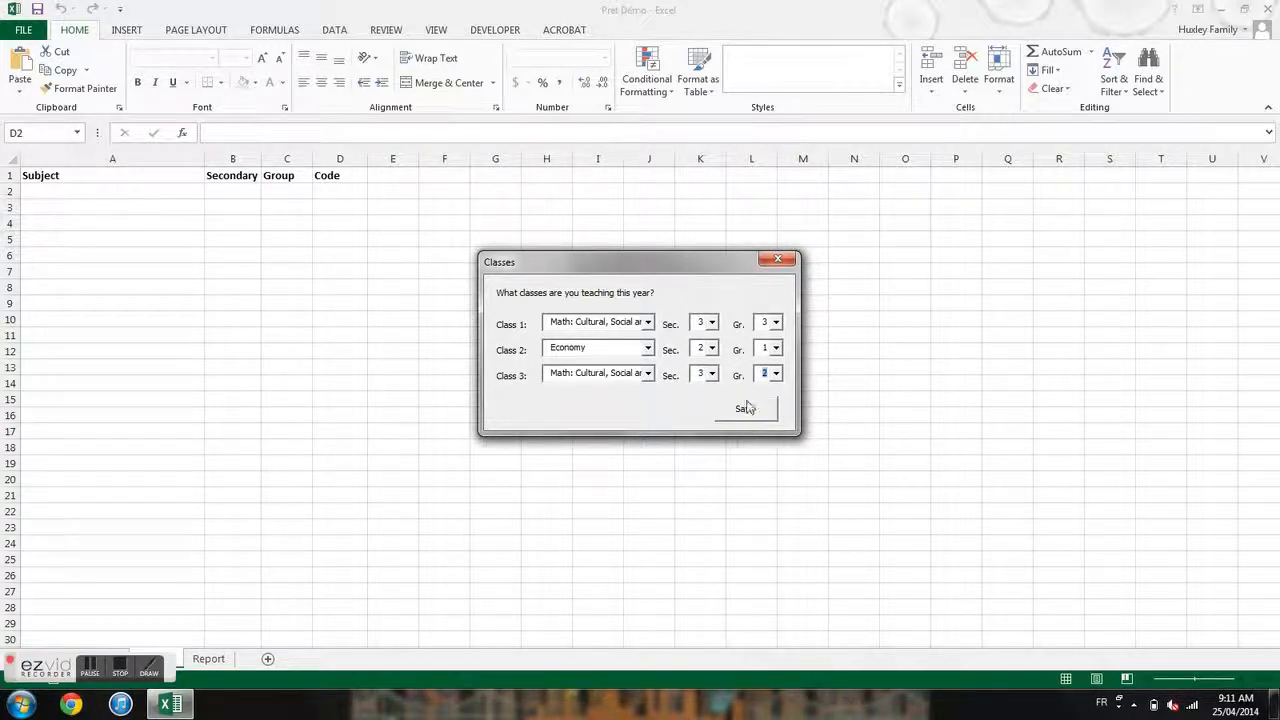
pyautogui.click(745, 414)
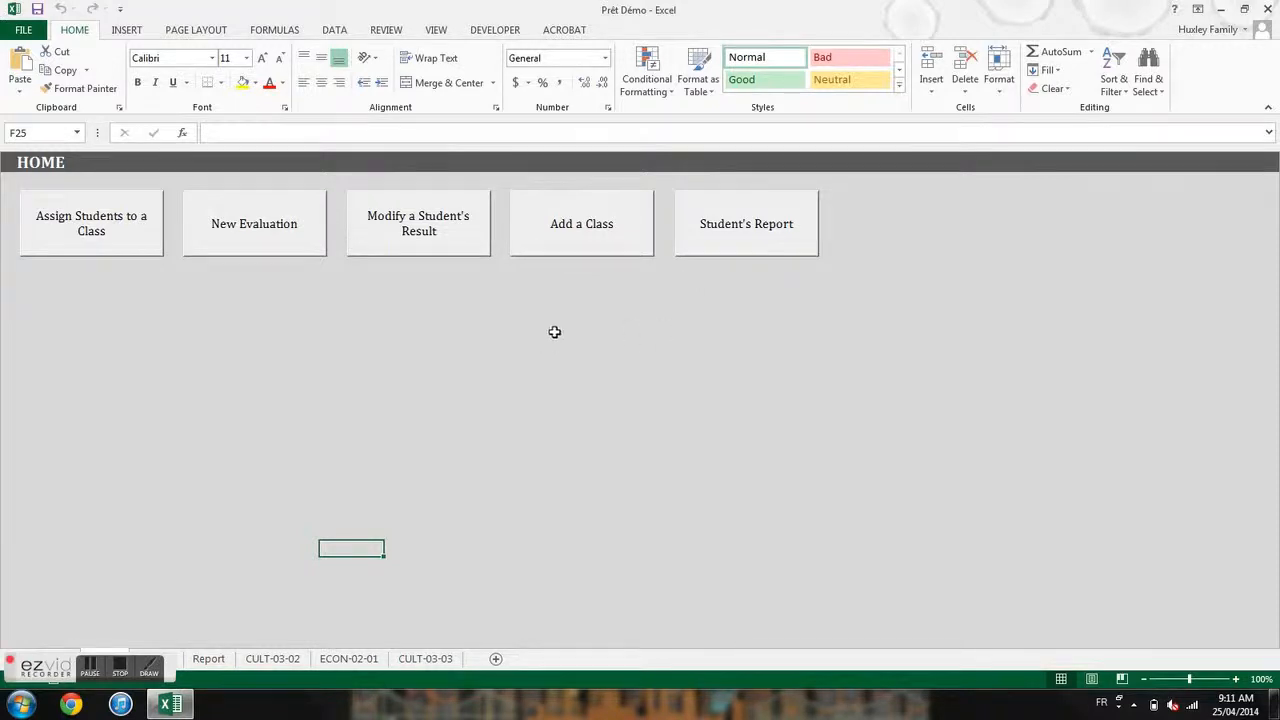
# - Add class Math: Cultural, Social and Technical, secondary 3, group 1 (CULT-03-01)
pyautogui.click(585, 247)
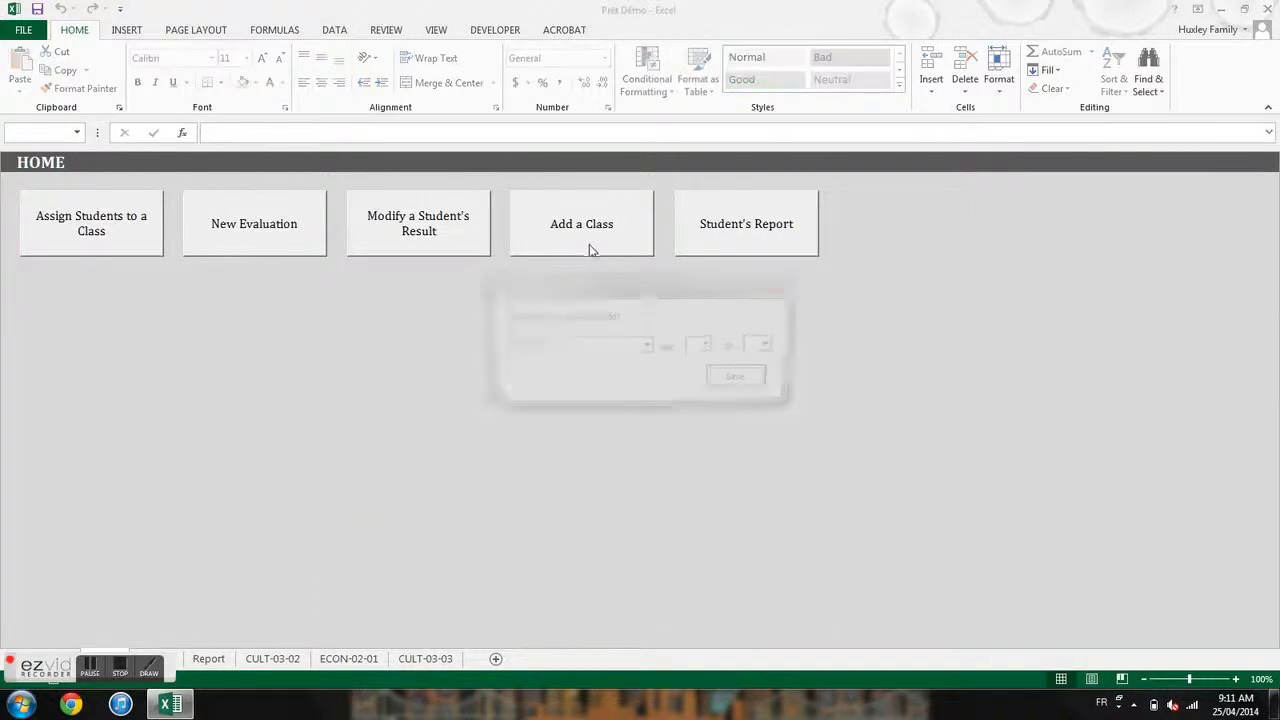
pyautogui.click(648, 348)
pyautogui.scroll(-3, 600, 400)
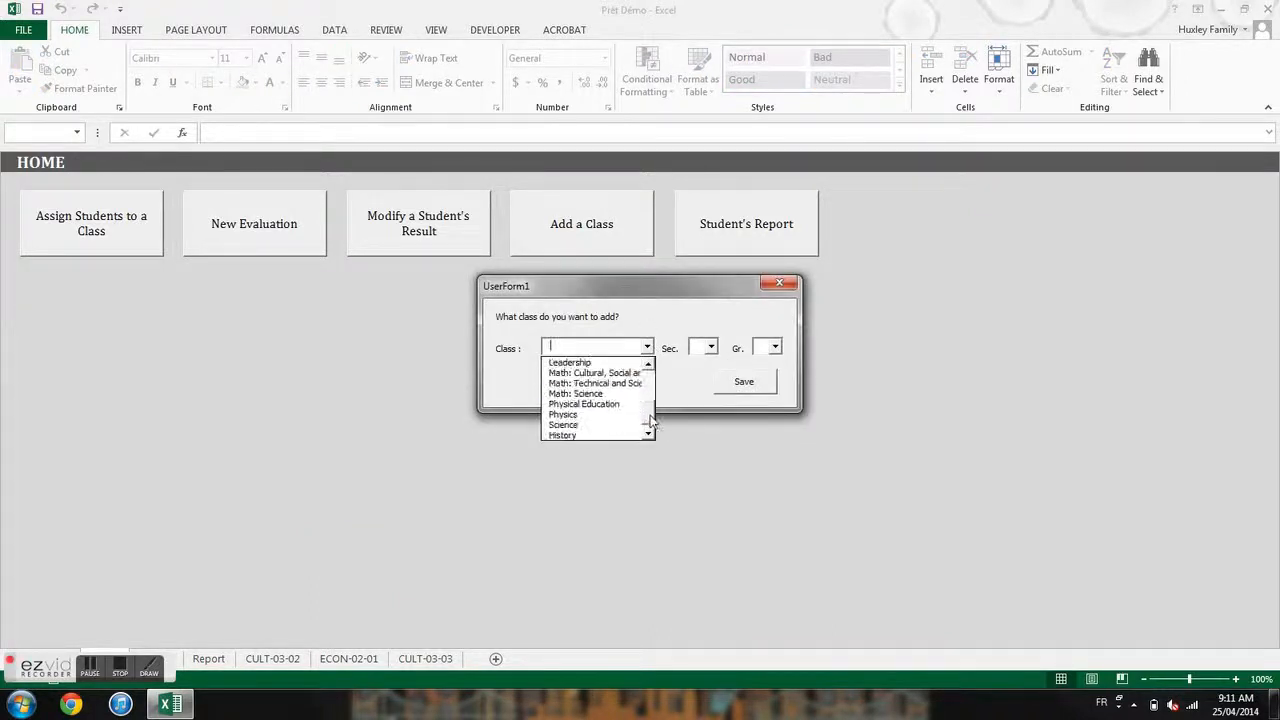
pyautogui.click(595, 373)
pyautogui.click(709, 347)
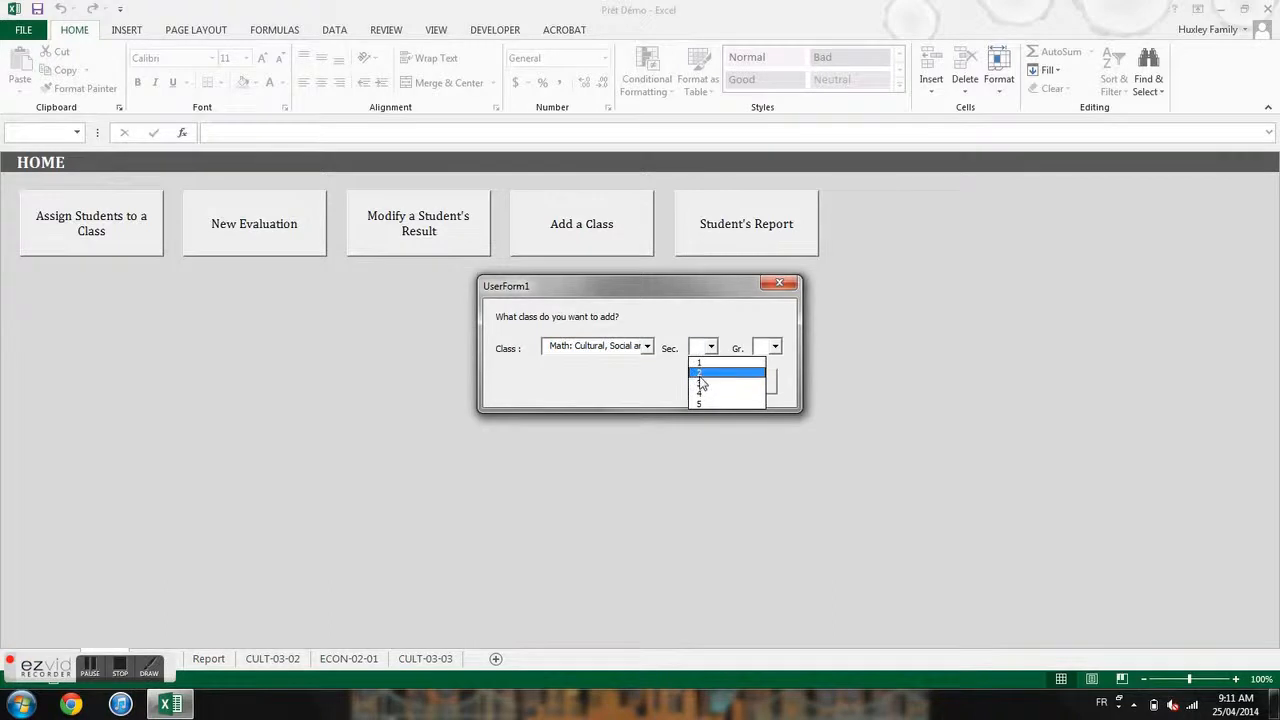
pyautogui.click(703, 383)
pyautogui.click(766, 348)
pyautogui.click(763, 364)
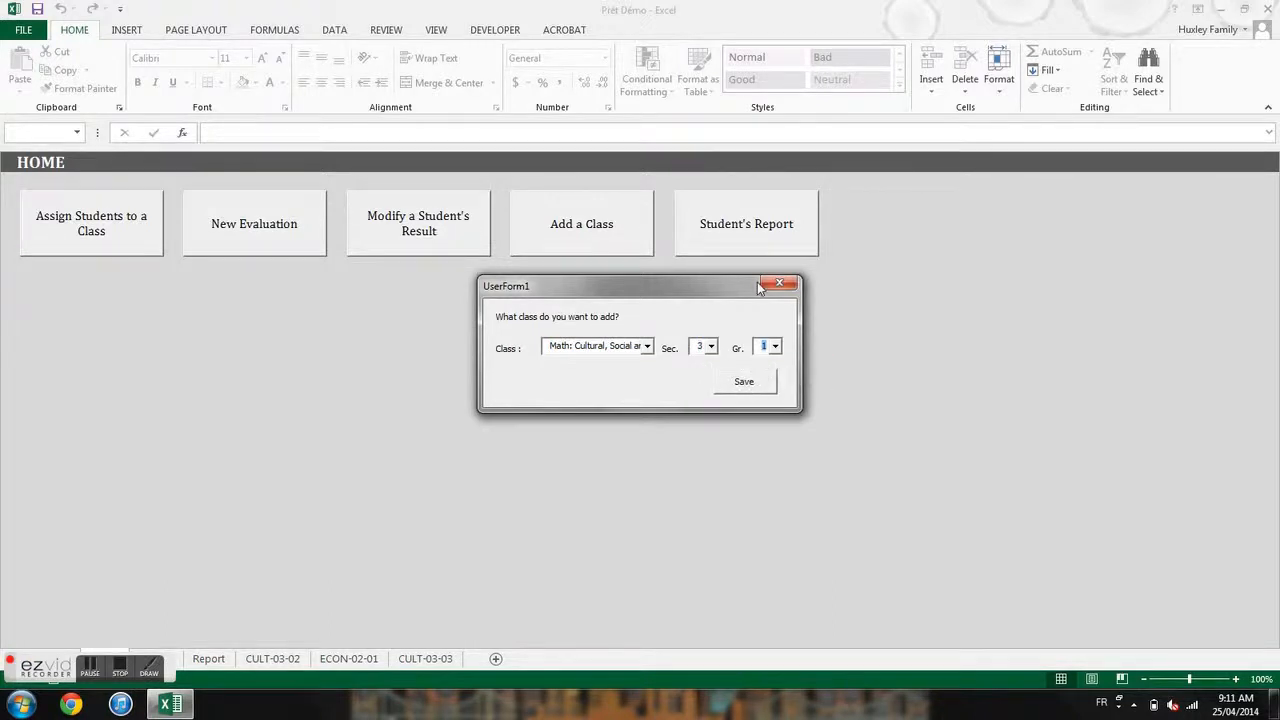
pyautogui.click(745, 383)
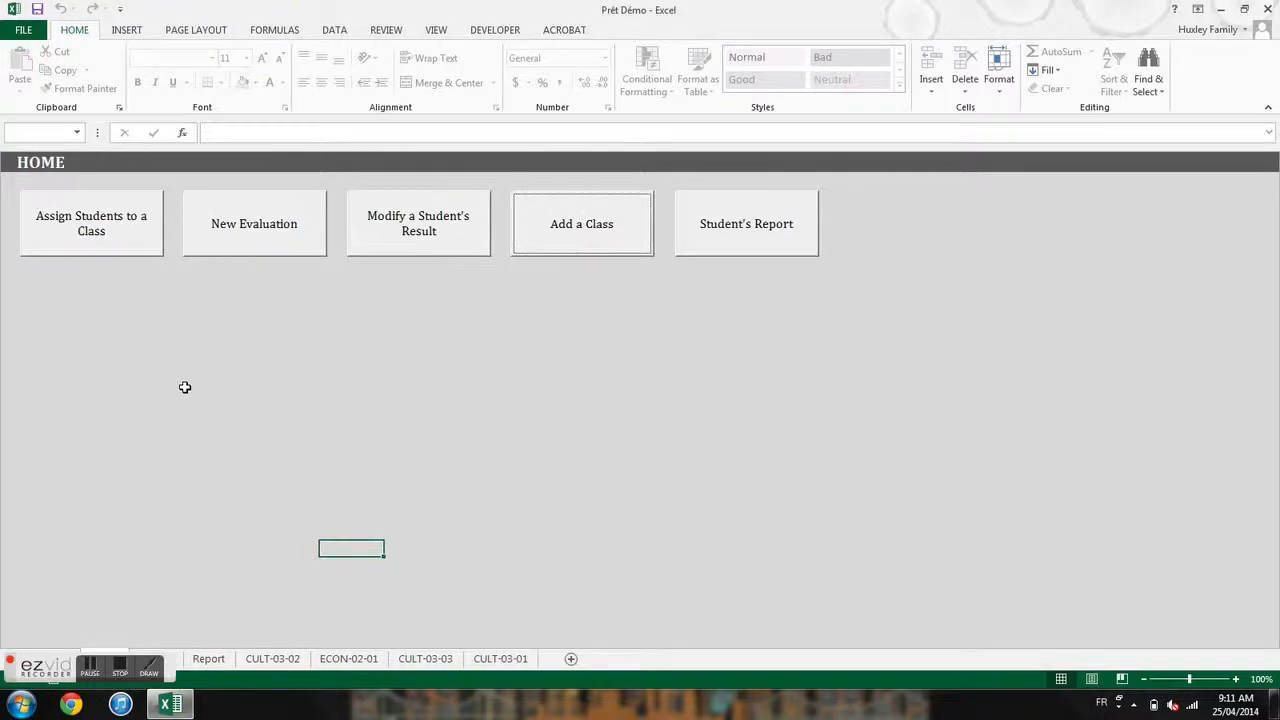
pyautogui.click(136, 243)
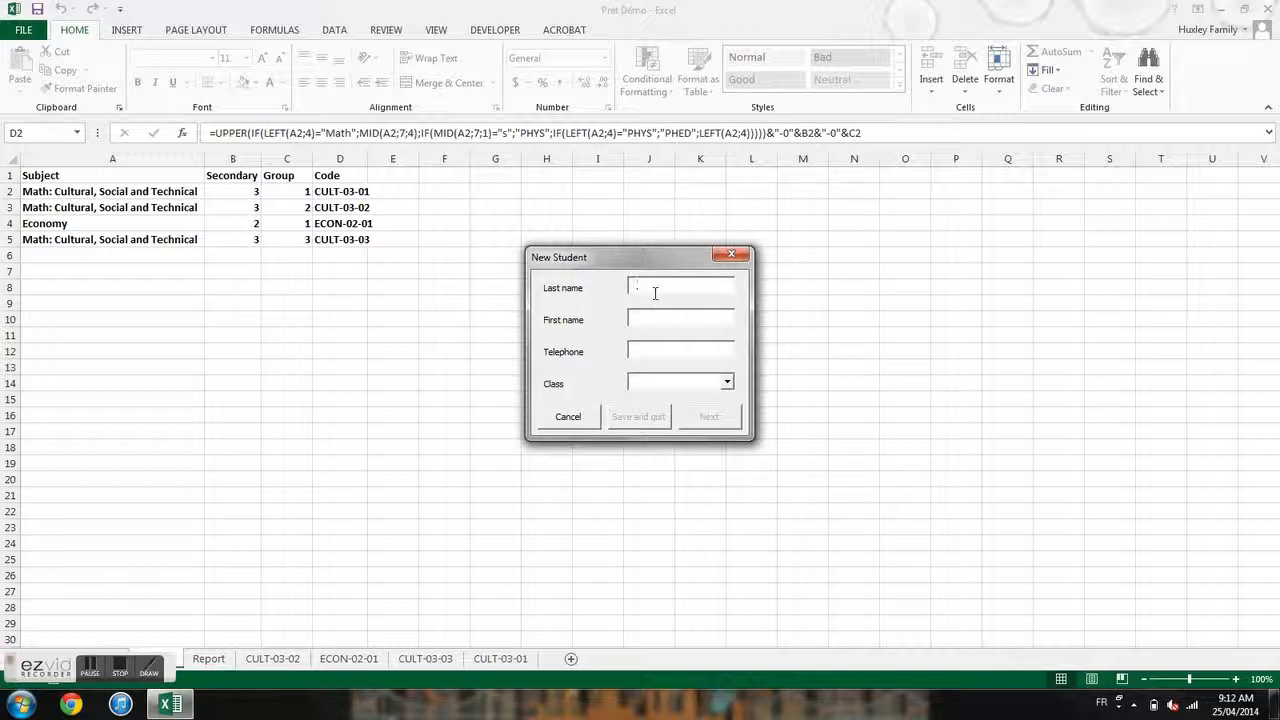
# - Enroll a first student in CULT-03-01 with their name and phone number
pyautogui.click(728, 383)
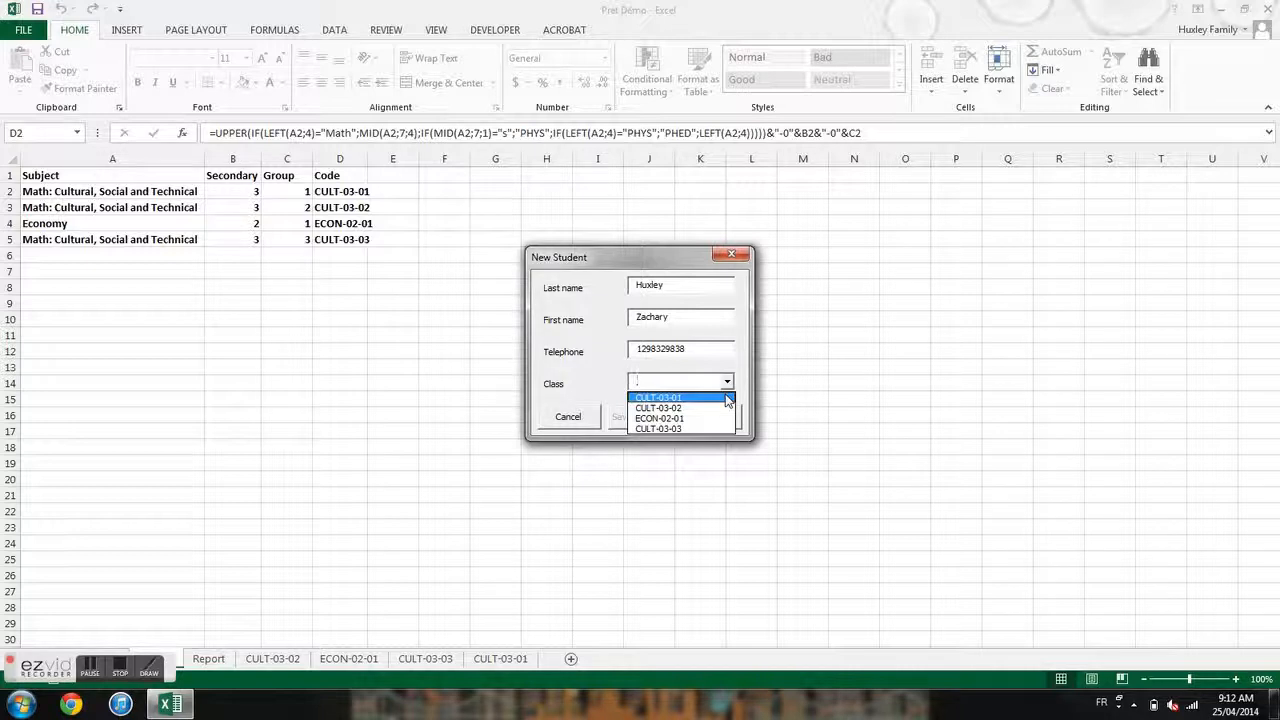
pyautogui.click(728, 398)
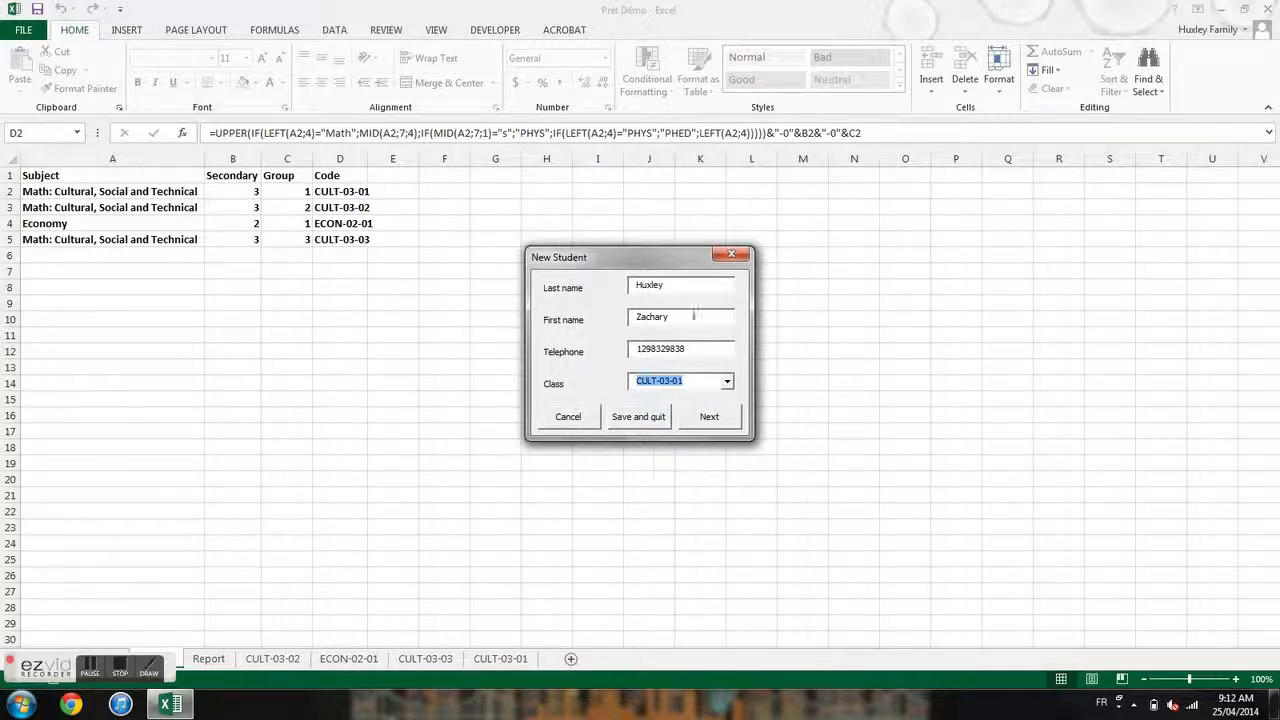
pyautogui.click(709, 416)
# - Enroll a second student in CULT-03-01 with their name and phone number
pyautogui.press('Tab')
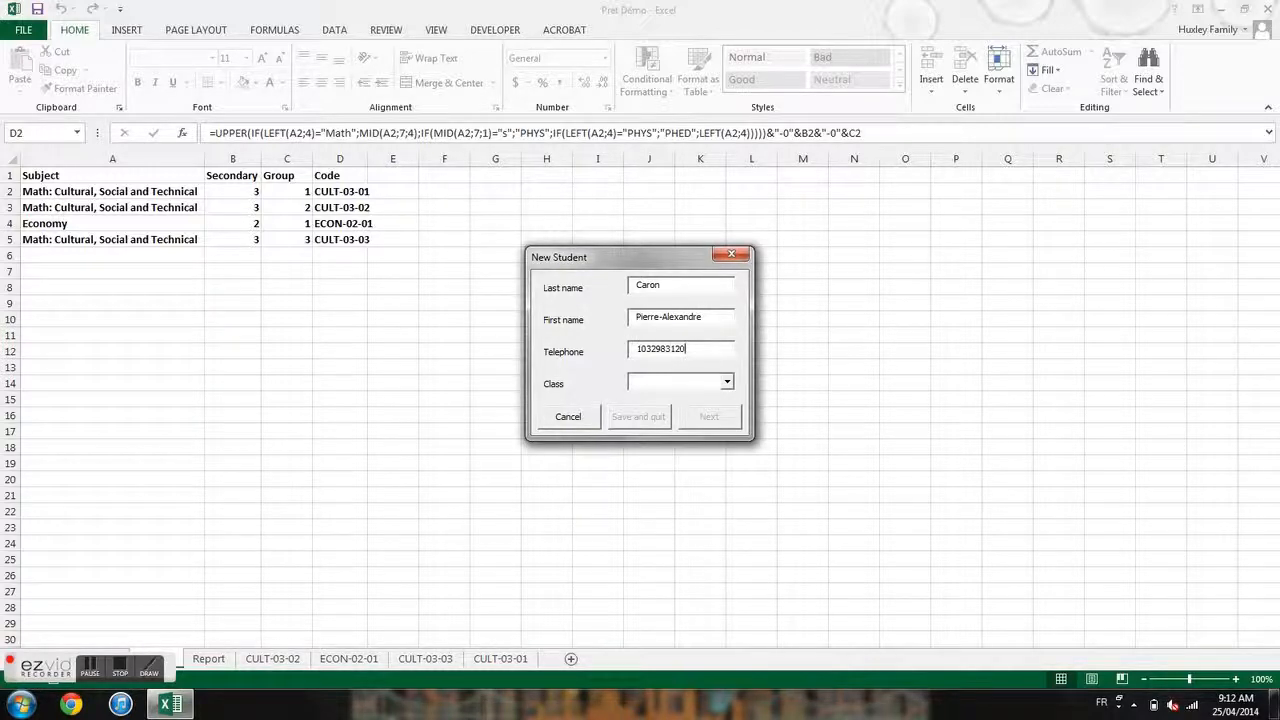
pyautogui.click(726, 381)
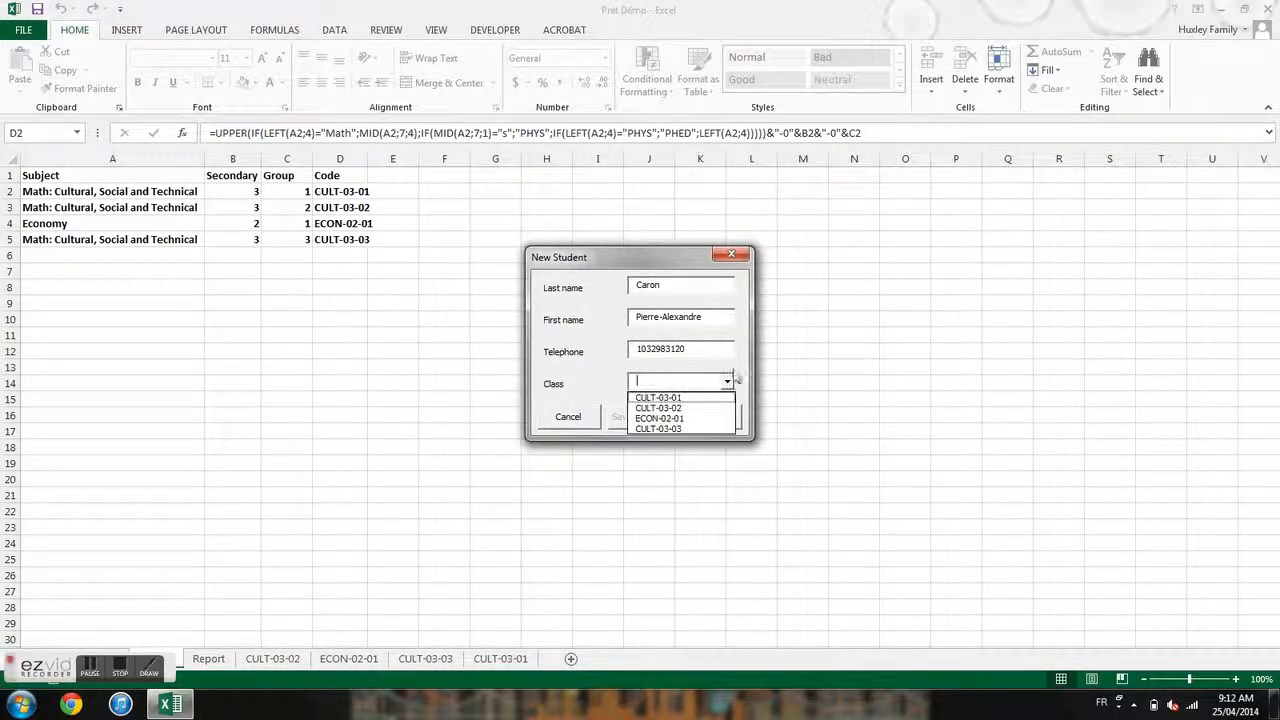
pyautogui.click(681, 399)
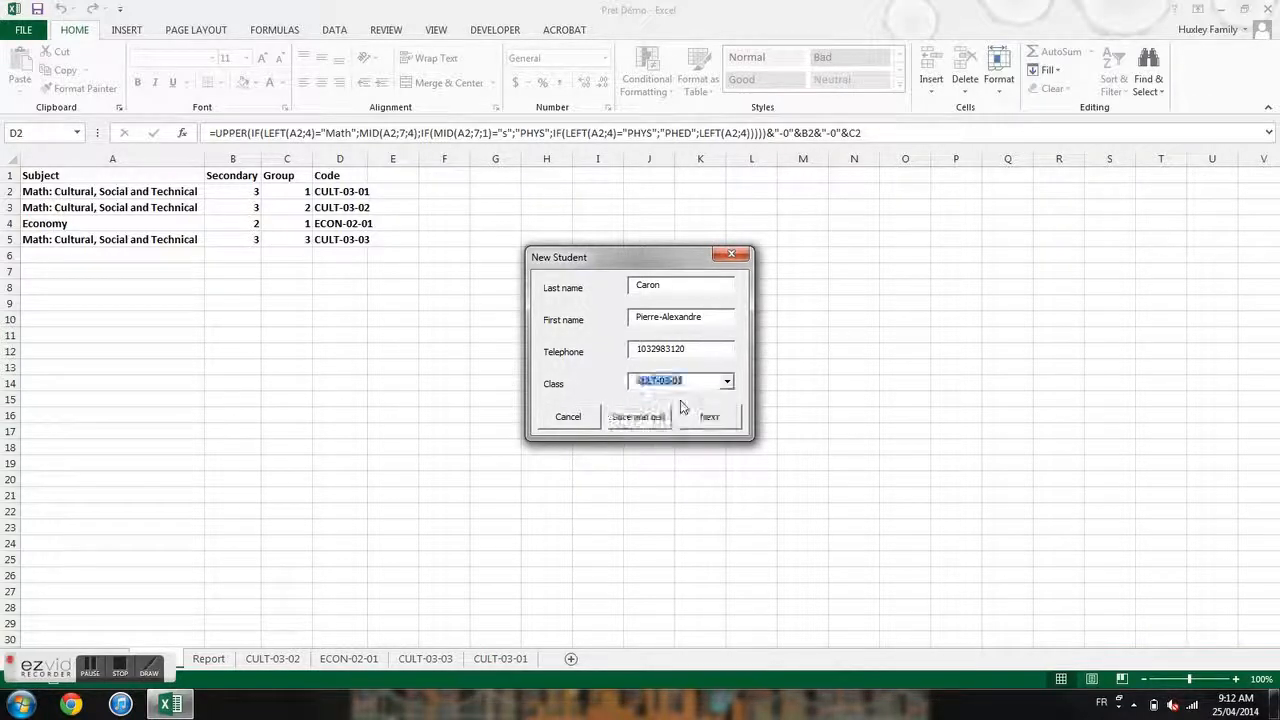
pyautogui.click(709, 417)
# - Enroll a third student in CULT-03-01, correcting the phone number to digits only
pyautogui.click(655, 288)
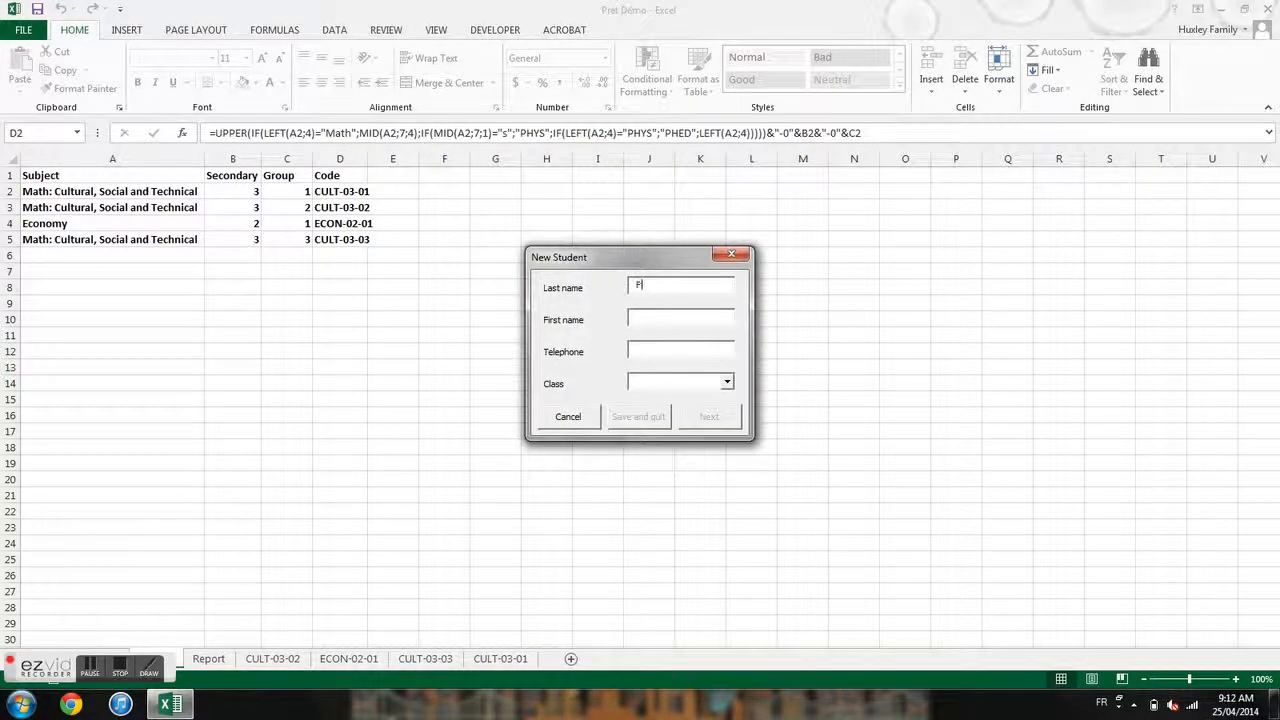
pyautogui.press('Tab')
pyautogui.write('192873')
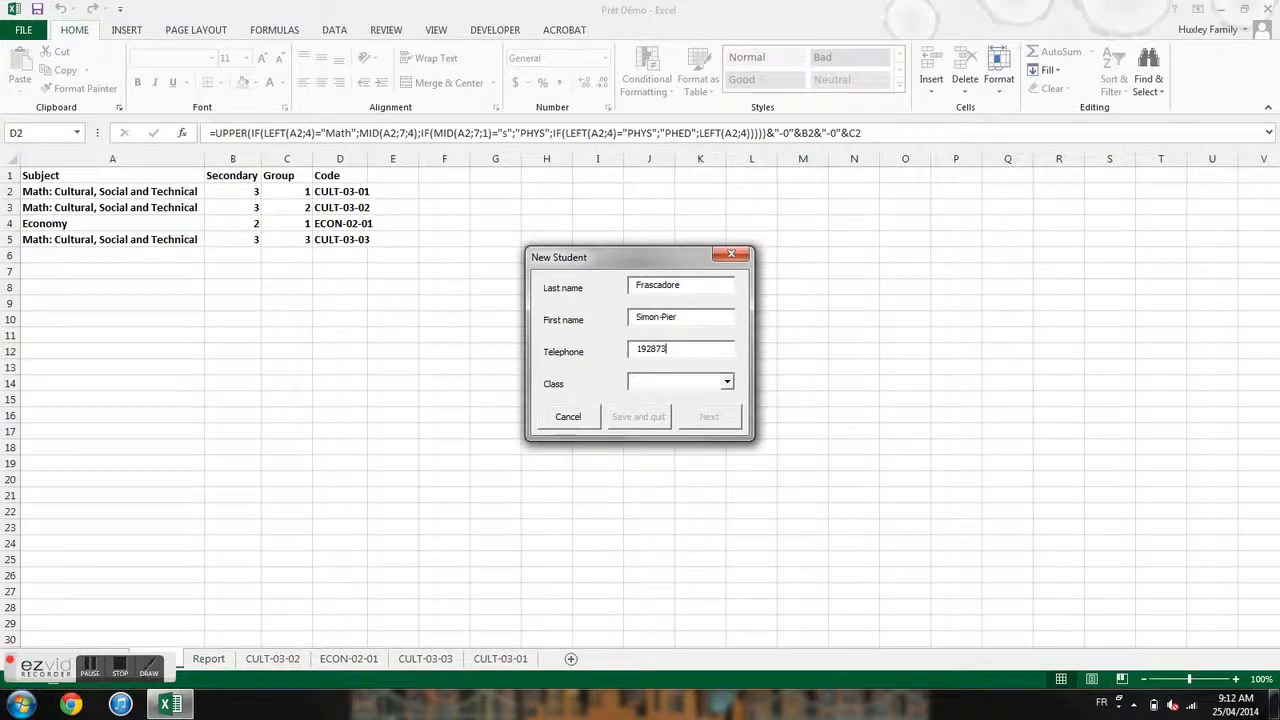
pyautogui.click(656, 290)
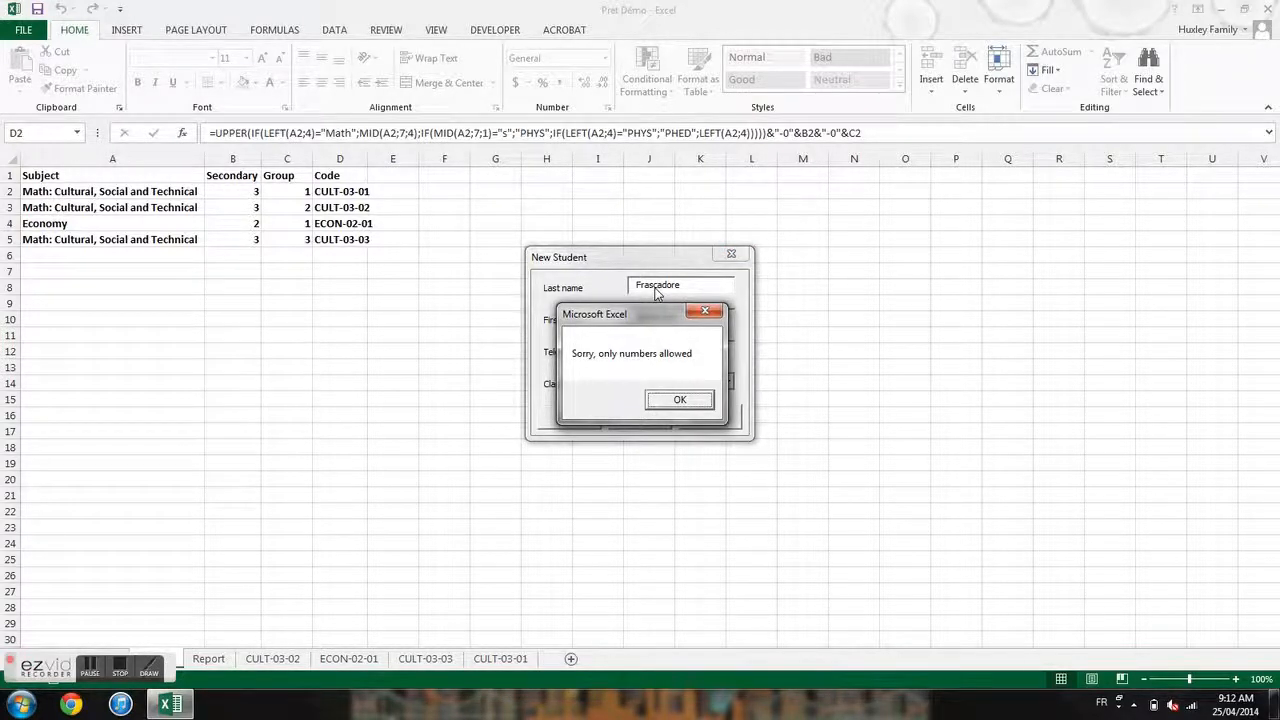
pyautogui.press('Return')
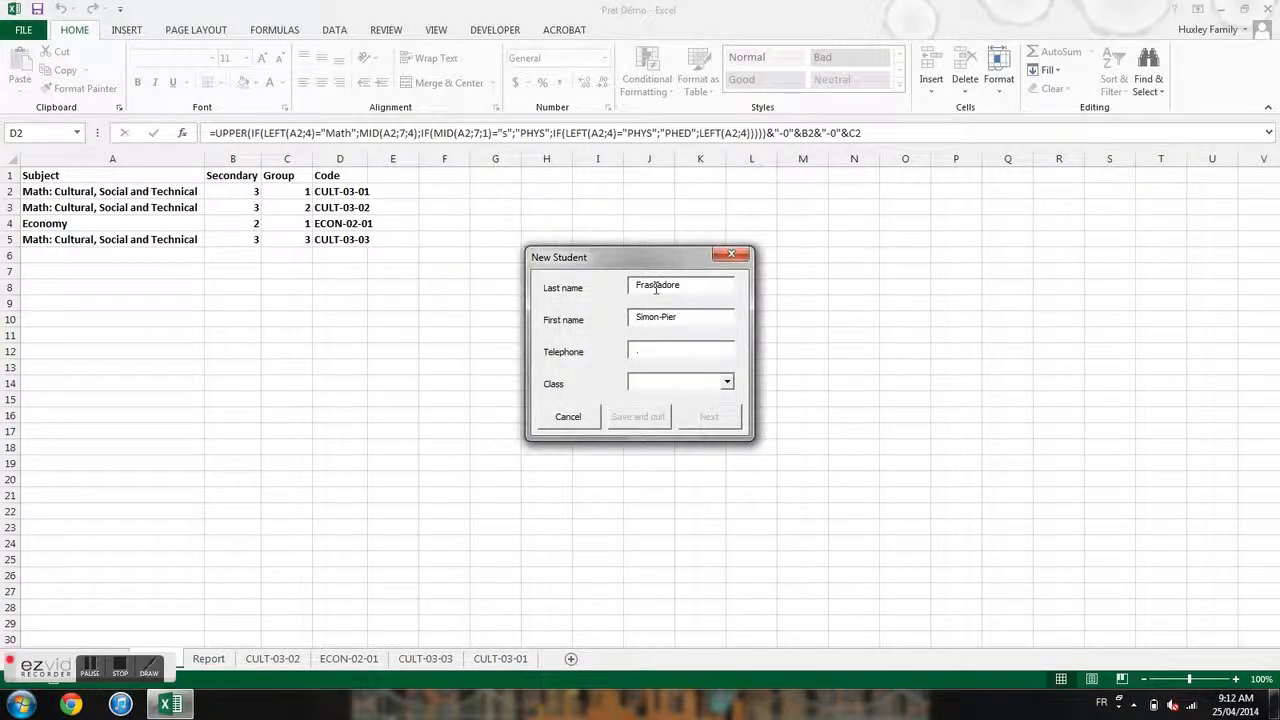
pyautogui.click(727, 381)
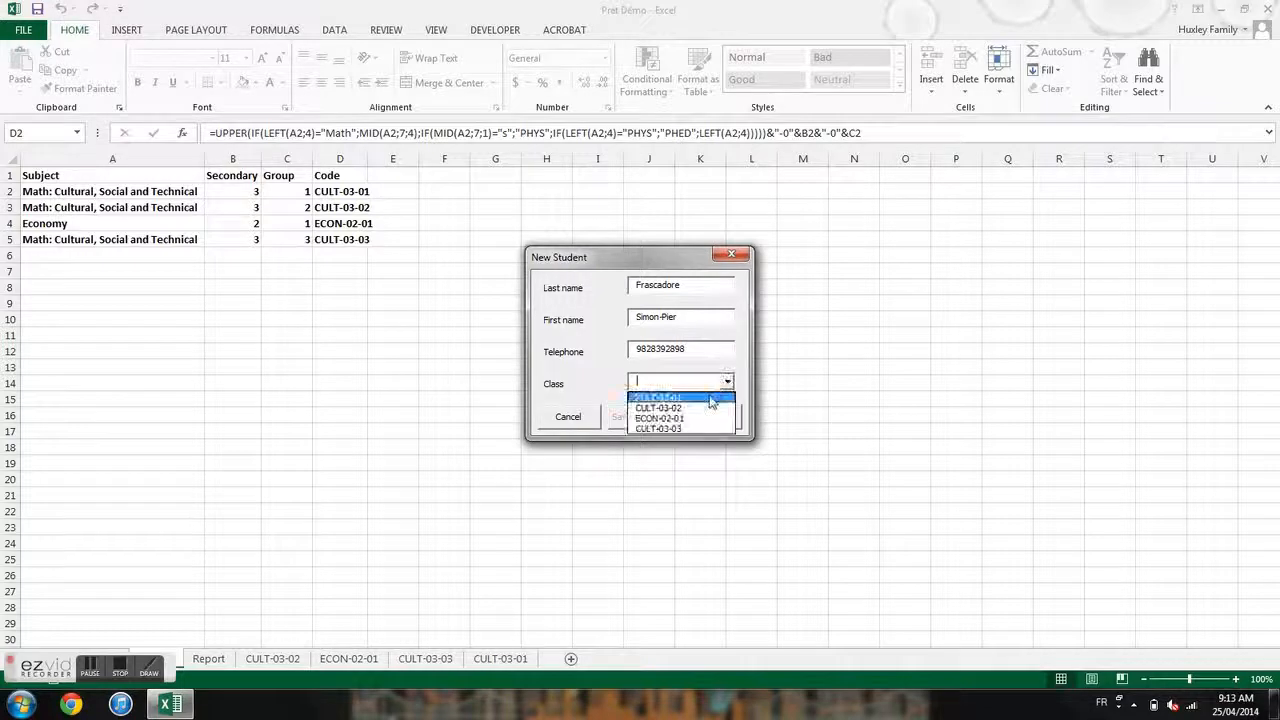
pyautogui.click(700, 392)
pyautogui.click(709, 416)
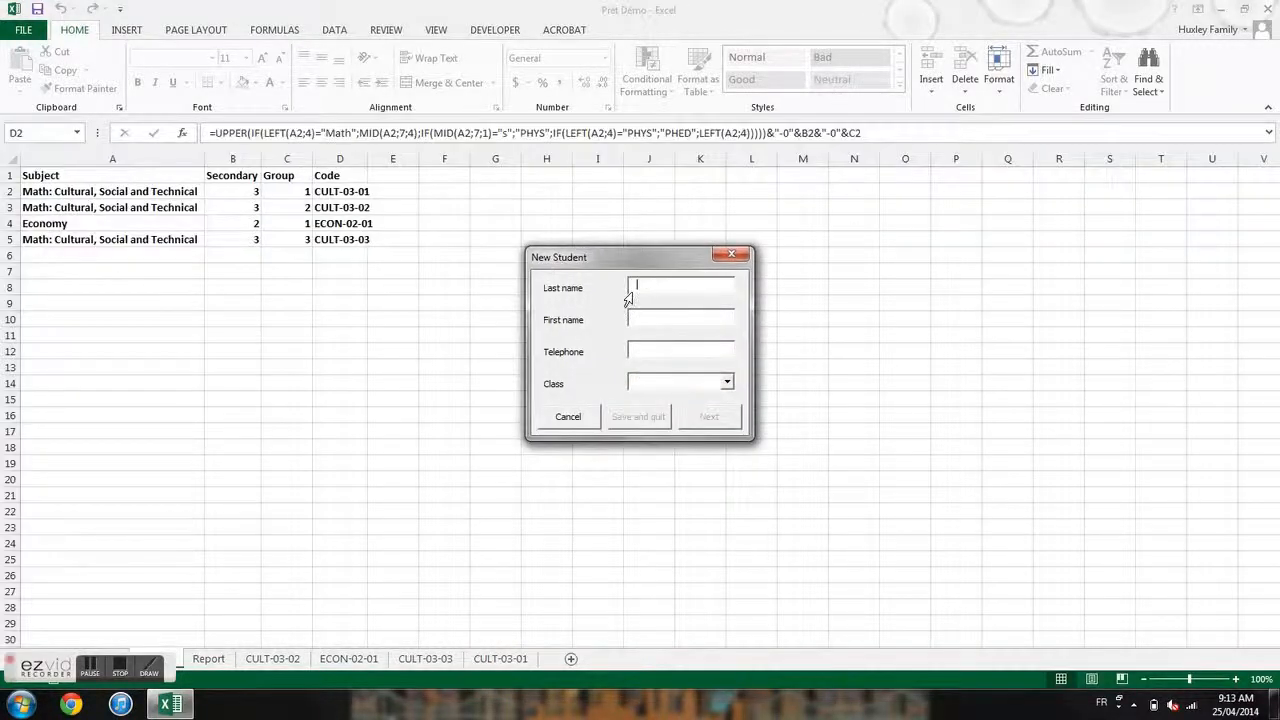
# - Enroll a fourth student in CULT-03-01 and close the form
pyautogui.click(722, 386)
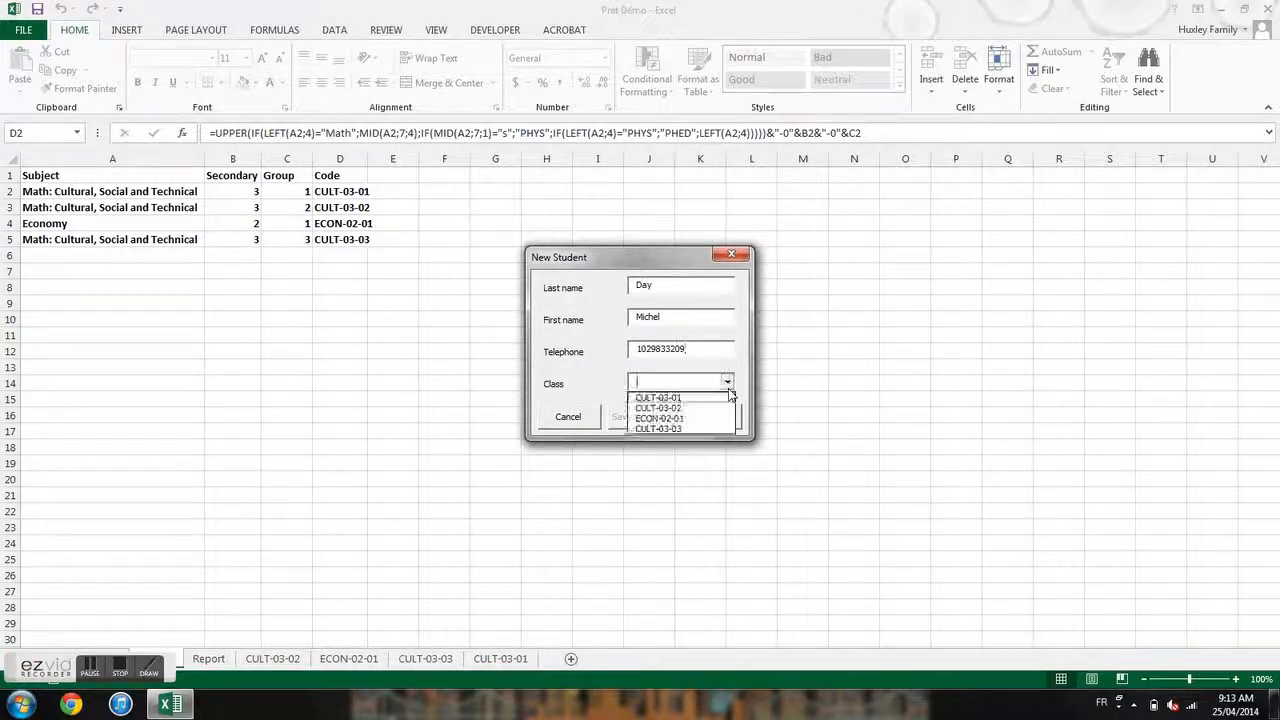
pyautogui.click(700, 398)
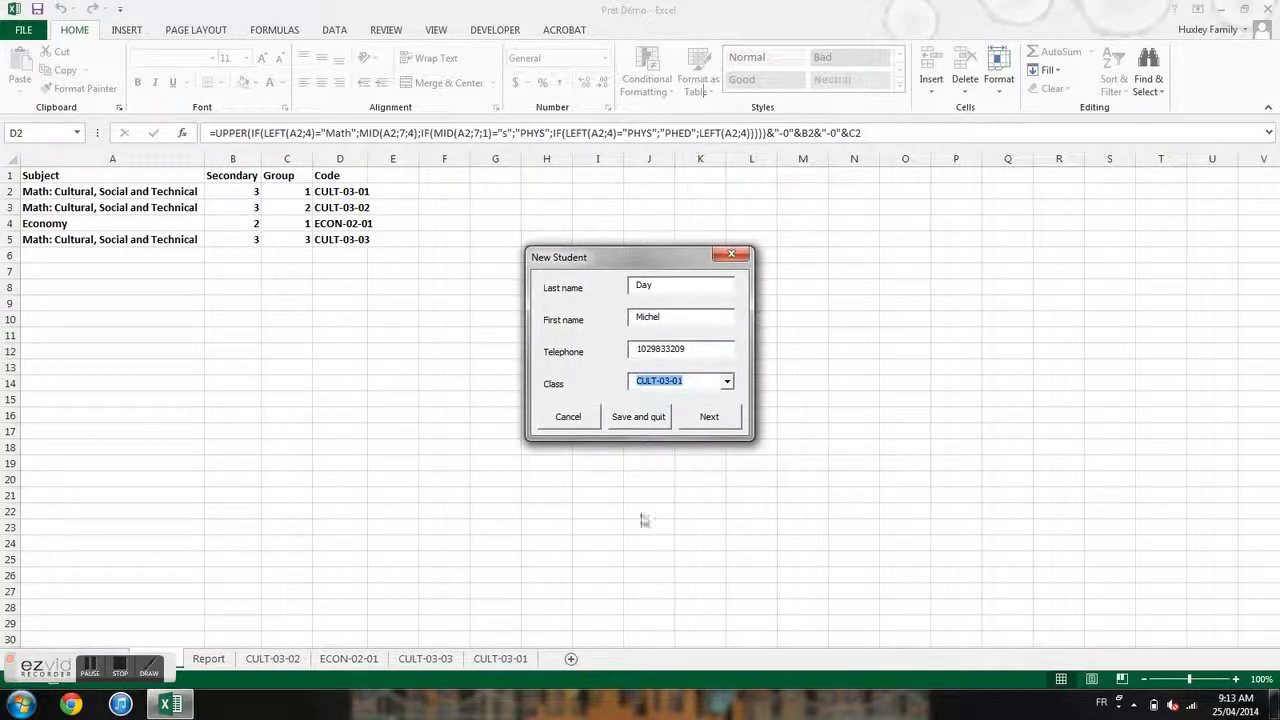
pyautogui.click(648, 418)
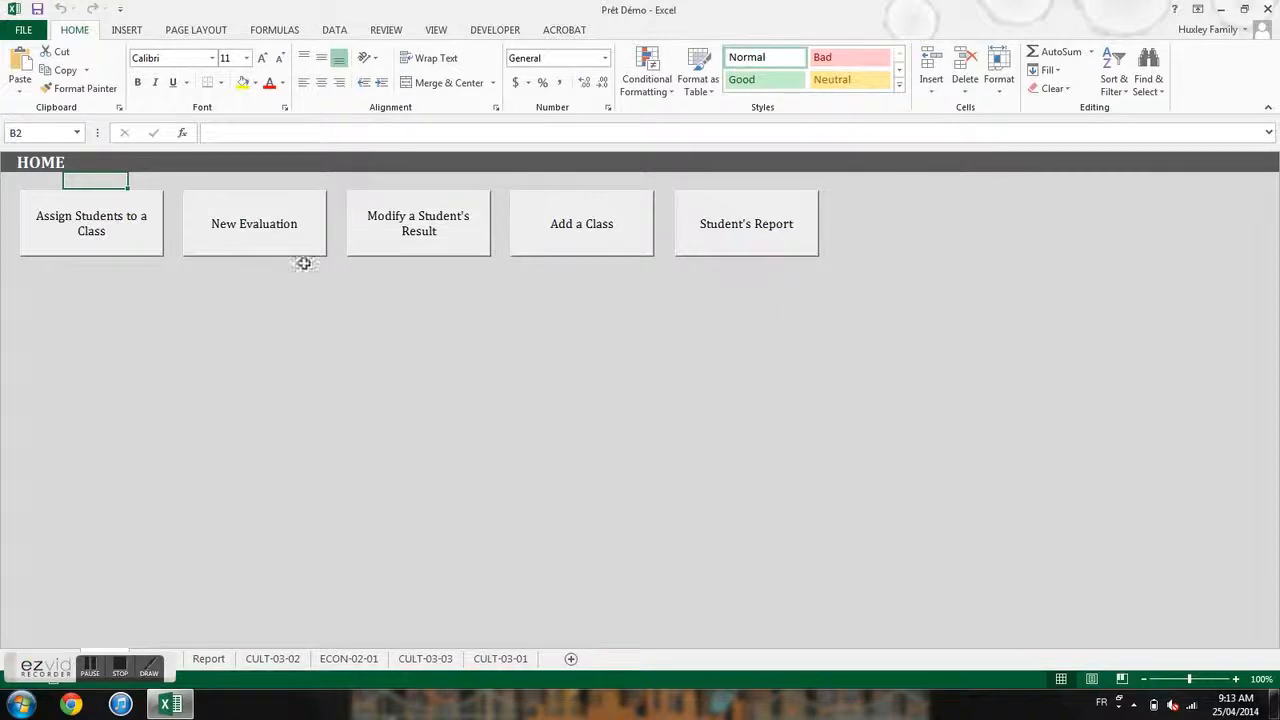
# - Create a Test 1 evaluation for class CULT-03-01
pyautogui.click(268, 249)
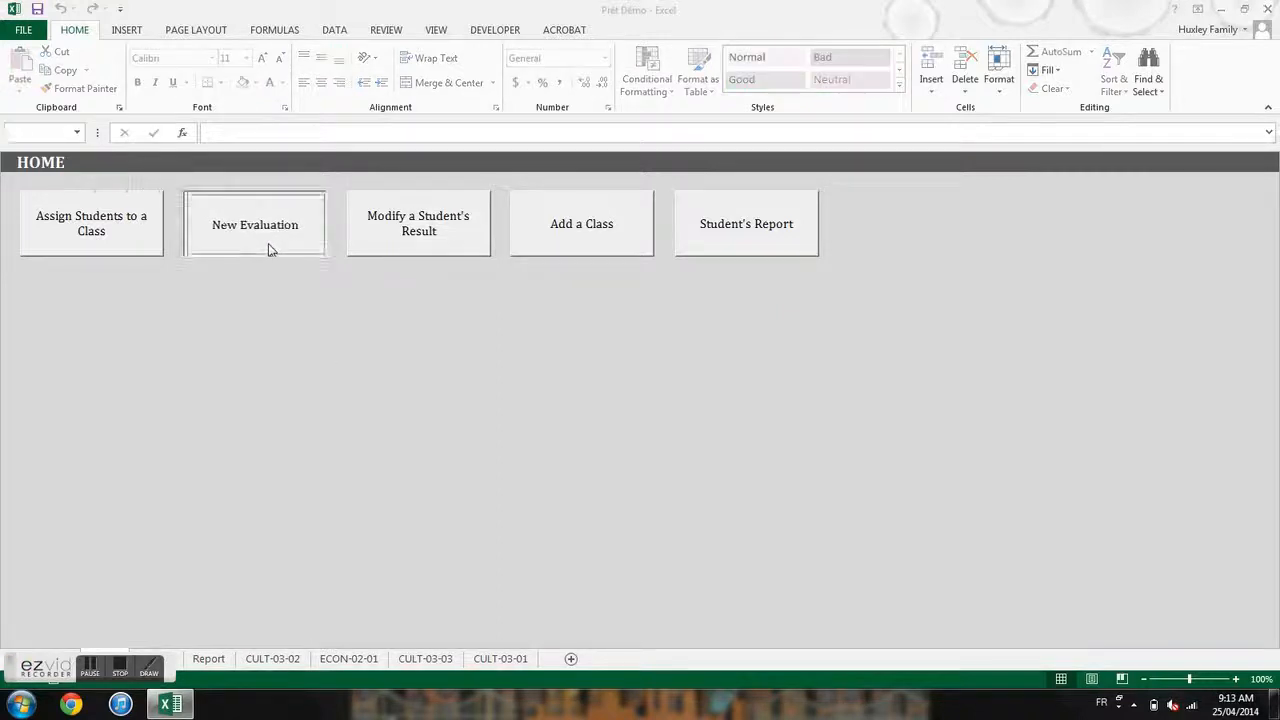
pyautogui.click(744, 320)
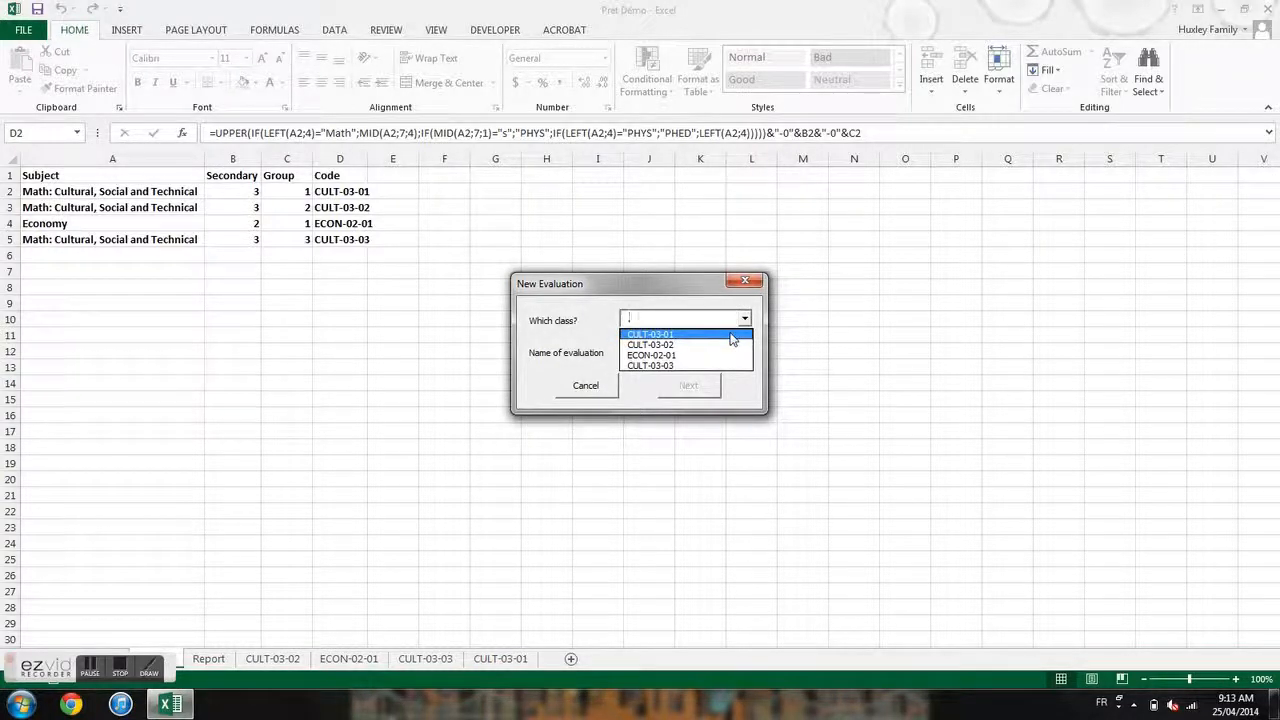
pyautogui.click(731, 335)
pyautogui.click(680, 352)
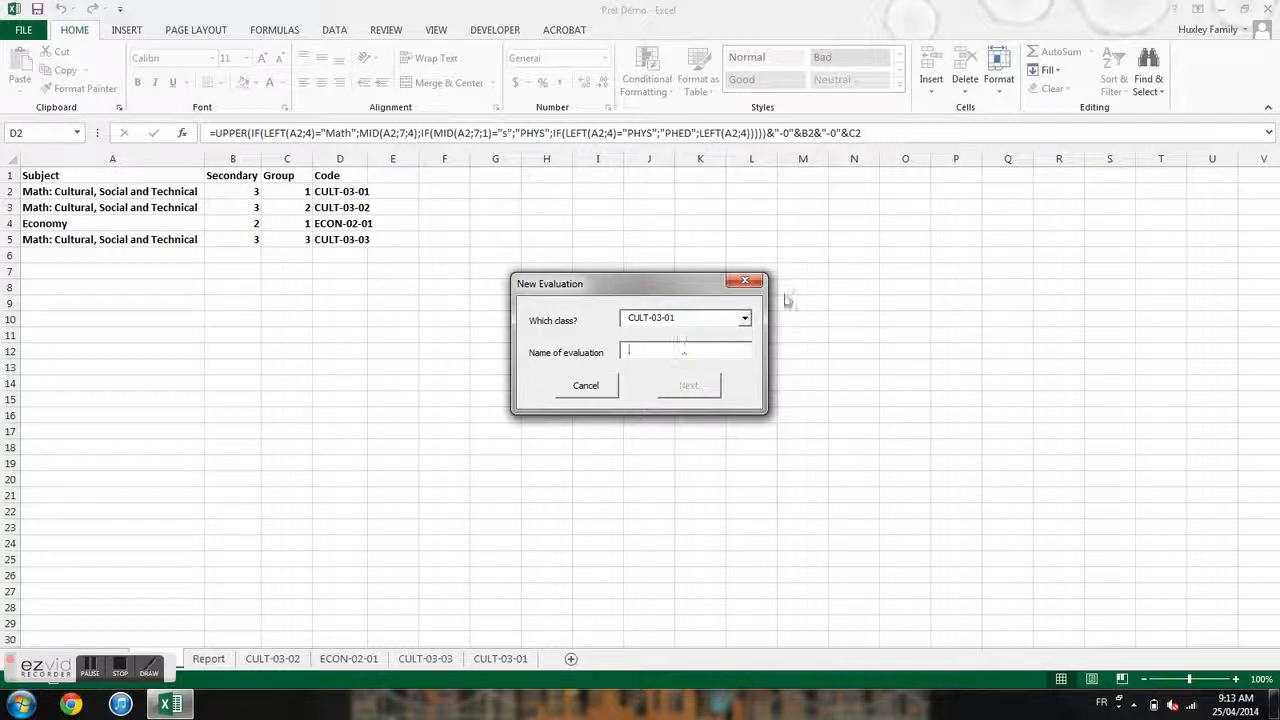
pyautogui.write('Test 1')
pyautogui.click(688, 388)
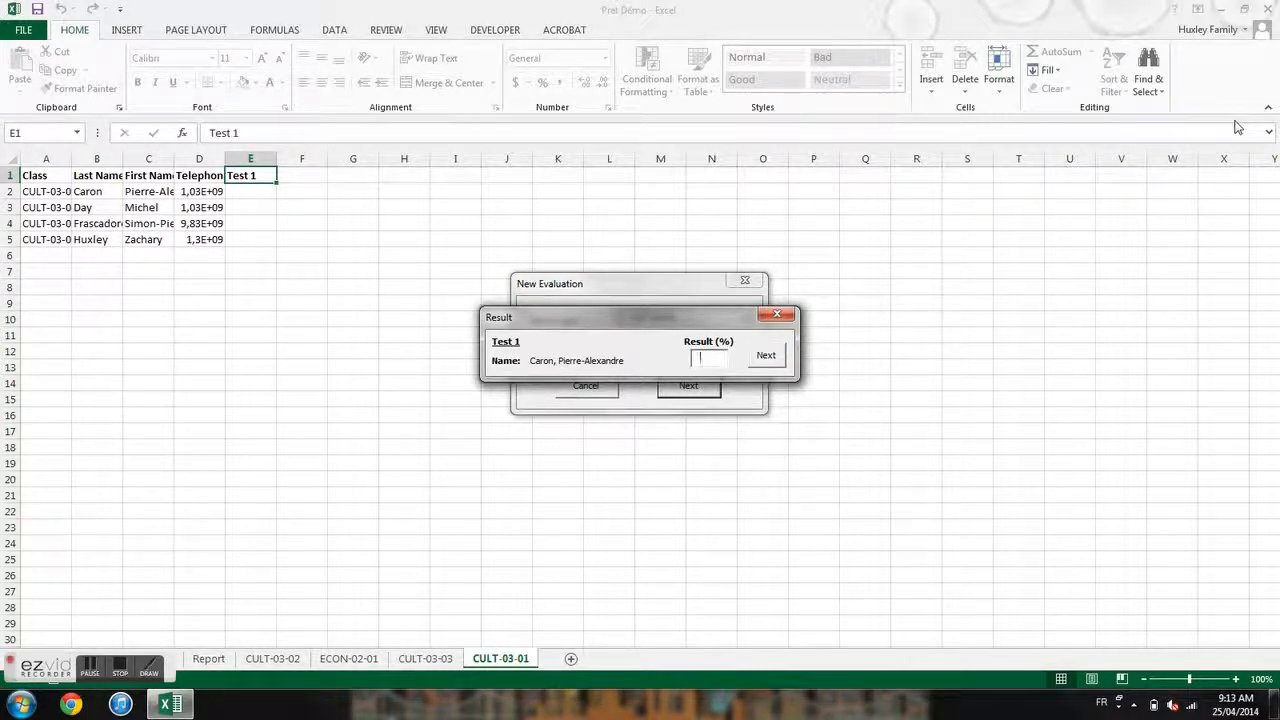
# - Enter Test 1 results 96, 100, 75 and 80 for the four students
pyautogui.press('Tab')
pyautogui.press('Return')
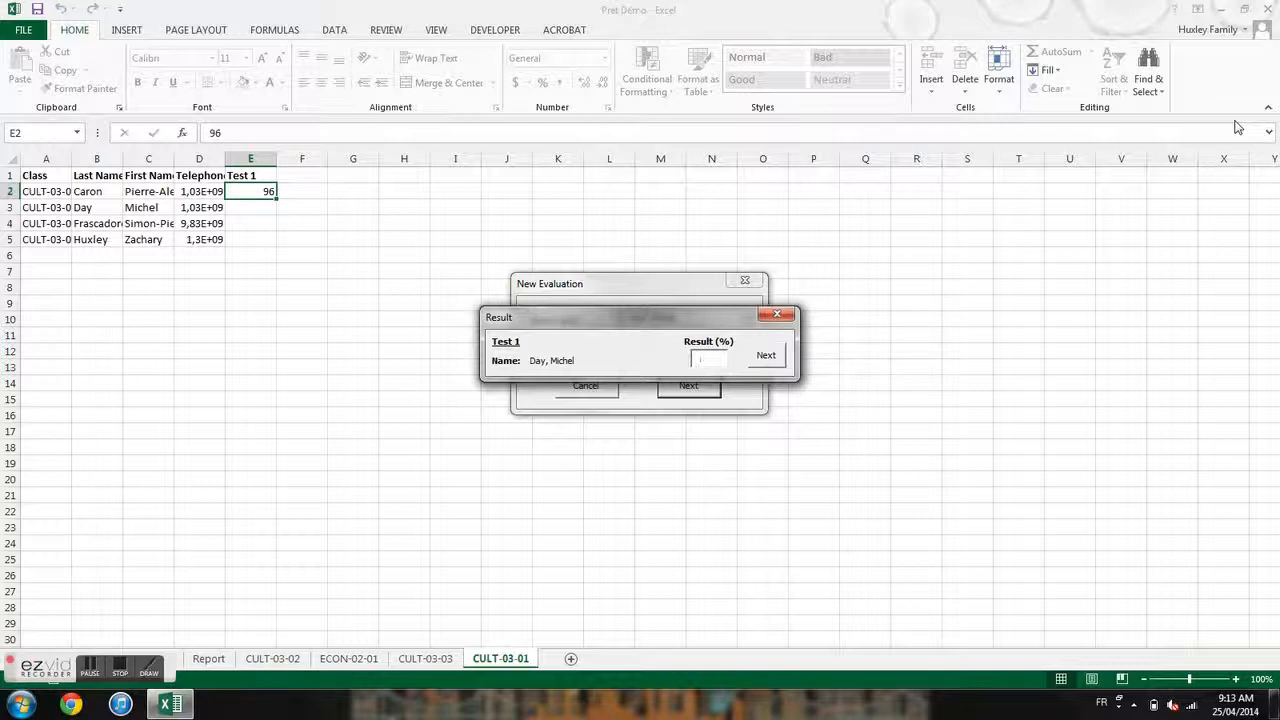
pyautogui.write('100')
pyautogui.press('Tab')
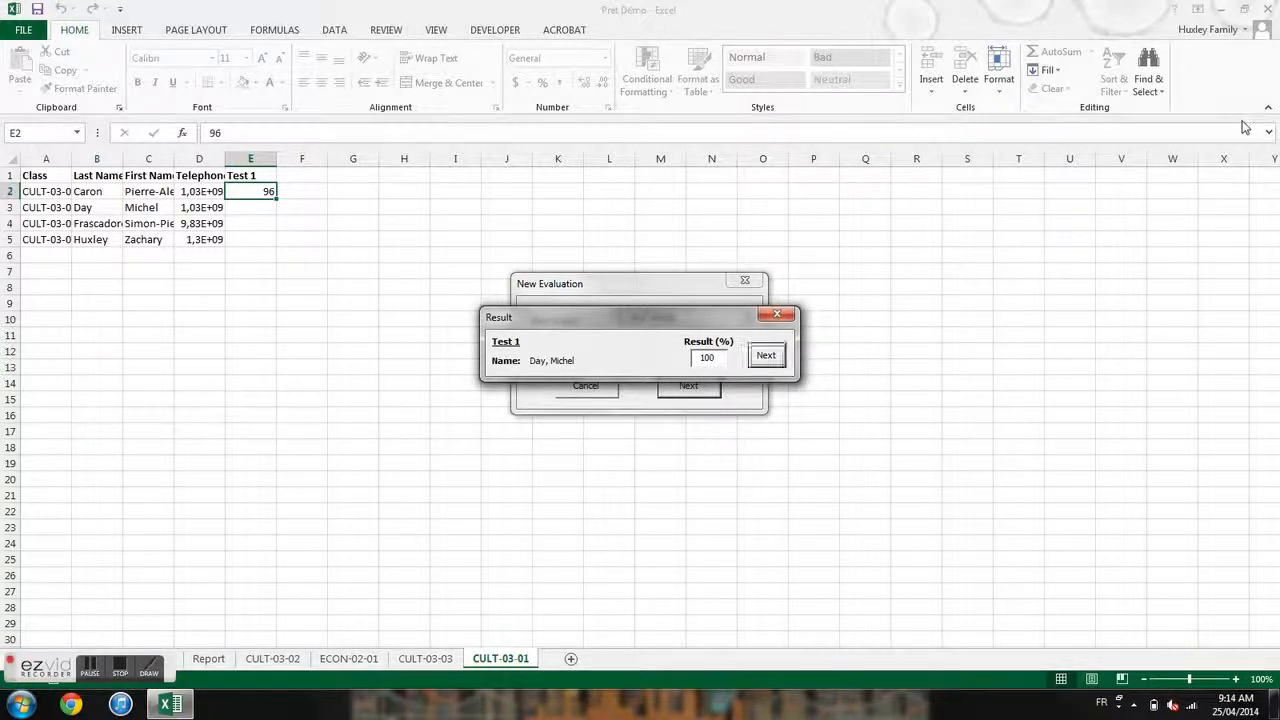
pyautogui.press('Return')
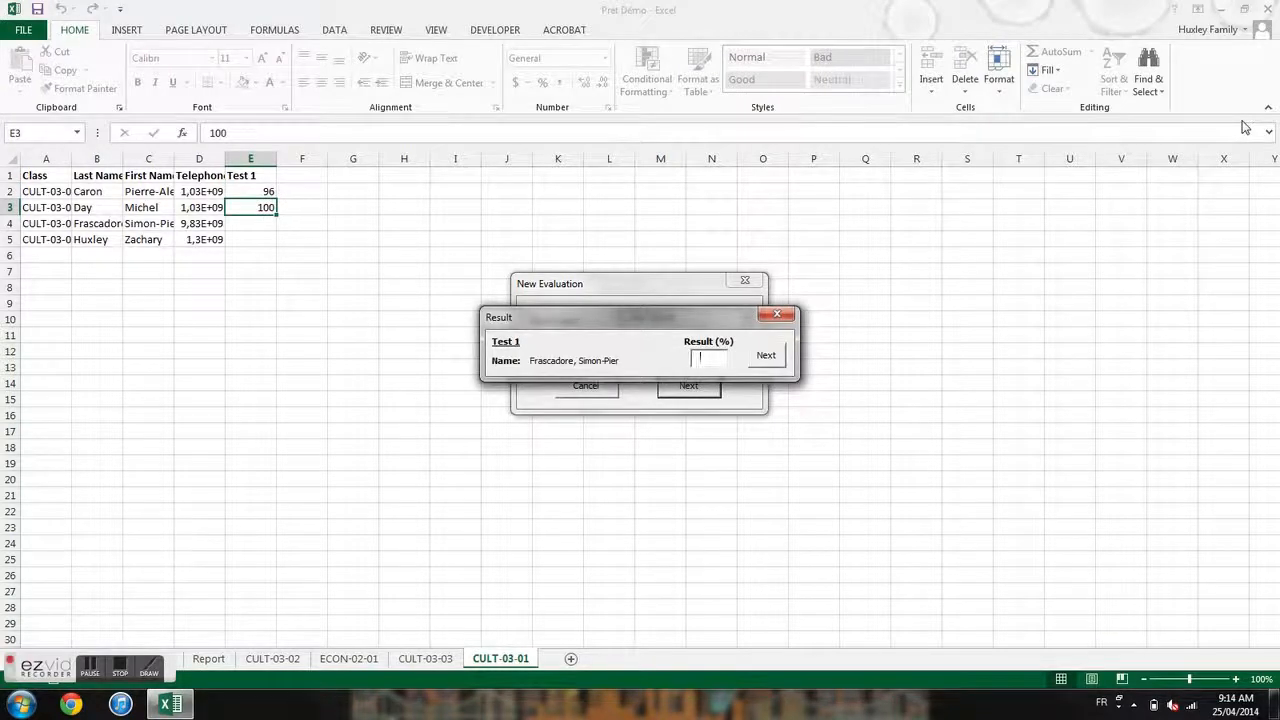
pyautogui.write('75')
pyautogui.press('Tab')
pyautogui.press('Return')
pyautogui.write('80')
pyautogui.press('Tab')
pyautogui.press('Return')
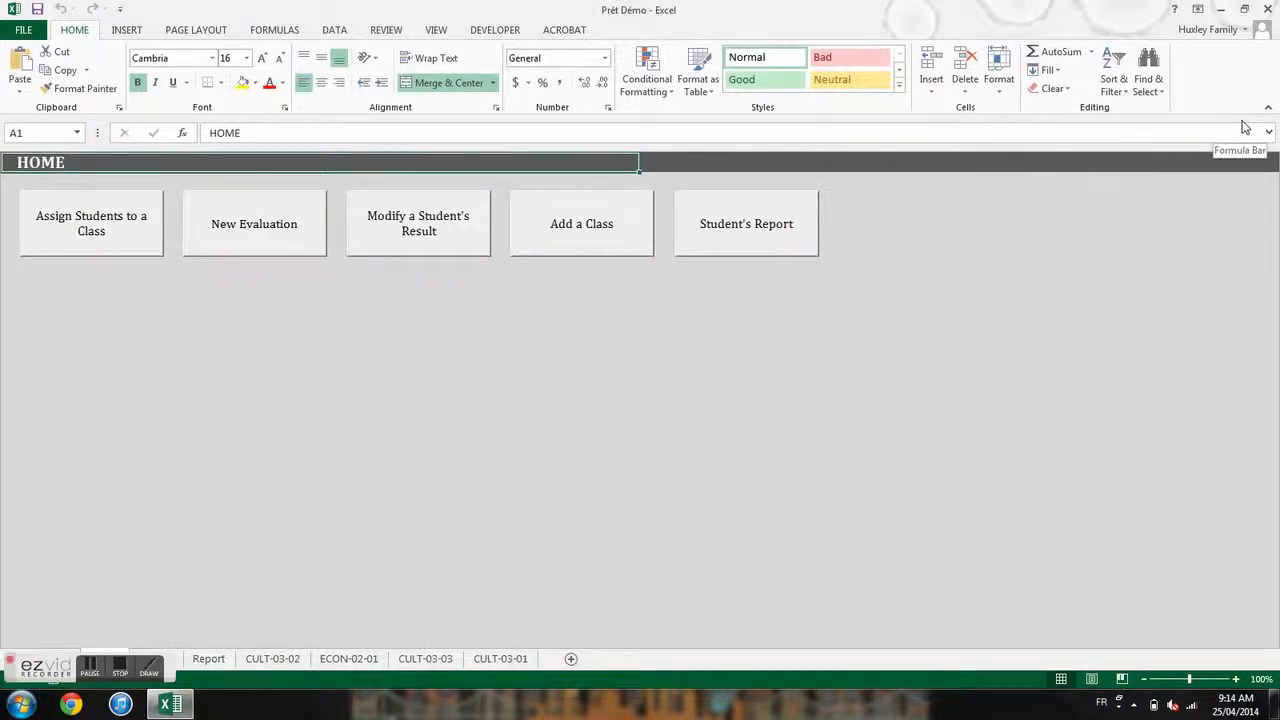
# - Create an Examen 1 evaluation for class CULT-03-01
pyautogui.click(288, 230)
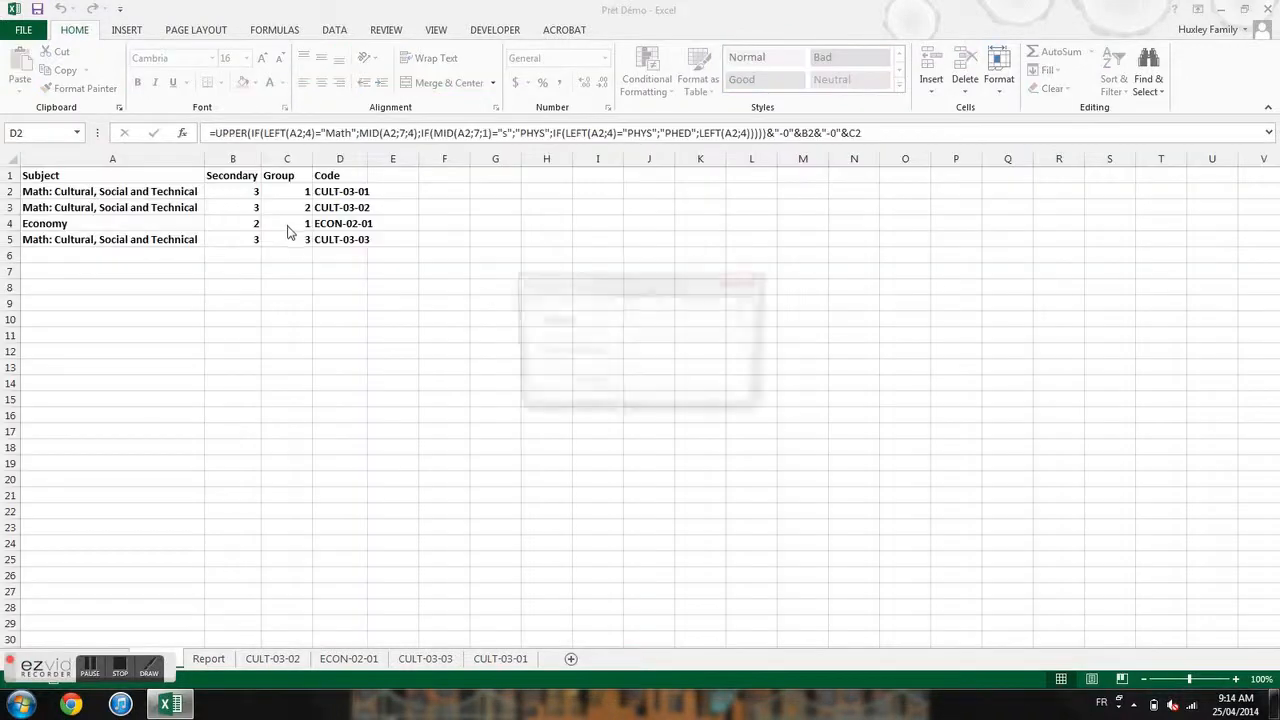
pyautogui.click(745, 319)
pyautogui.click(736, 334)
pyautogui.click(724, 346)
pyautogui.write('Examen 1')
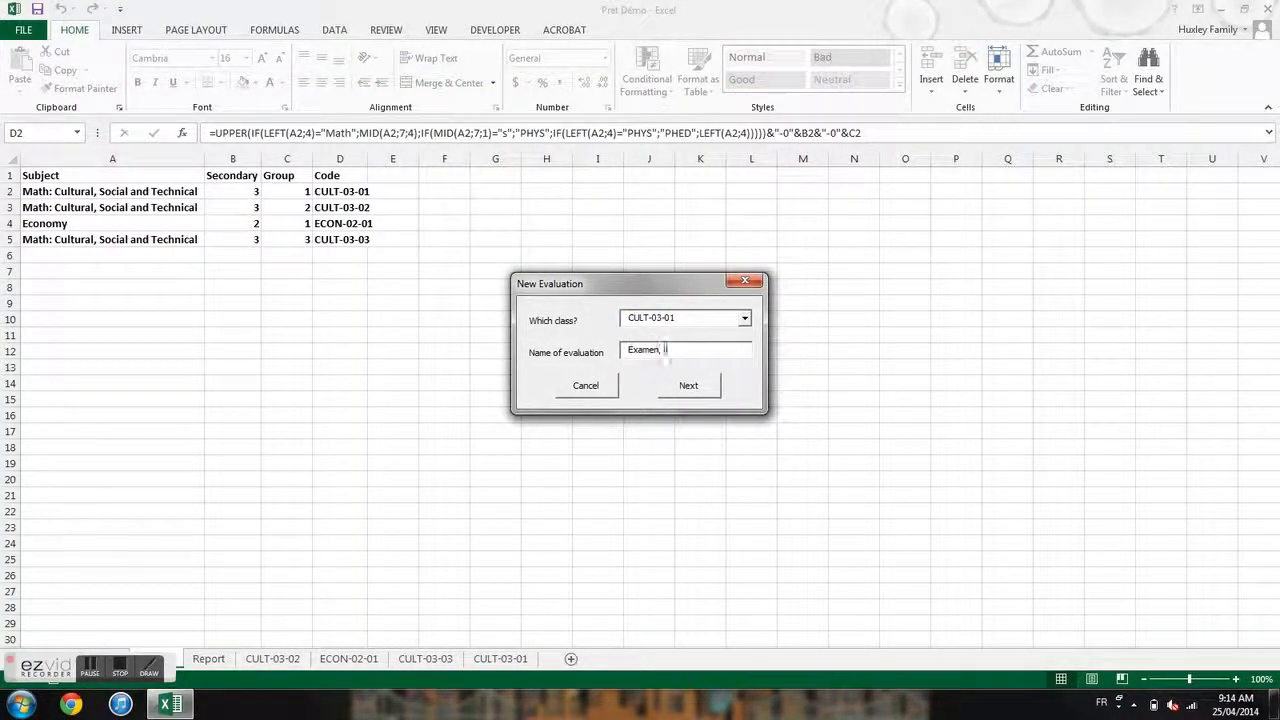
pyautogui.click(700, 388)
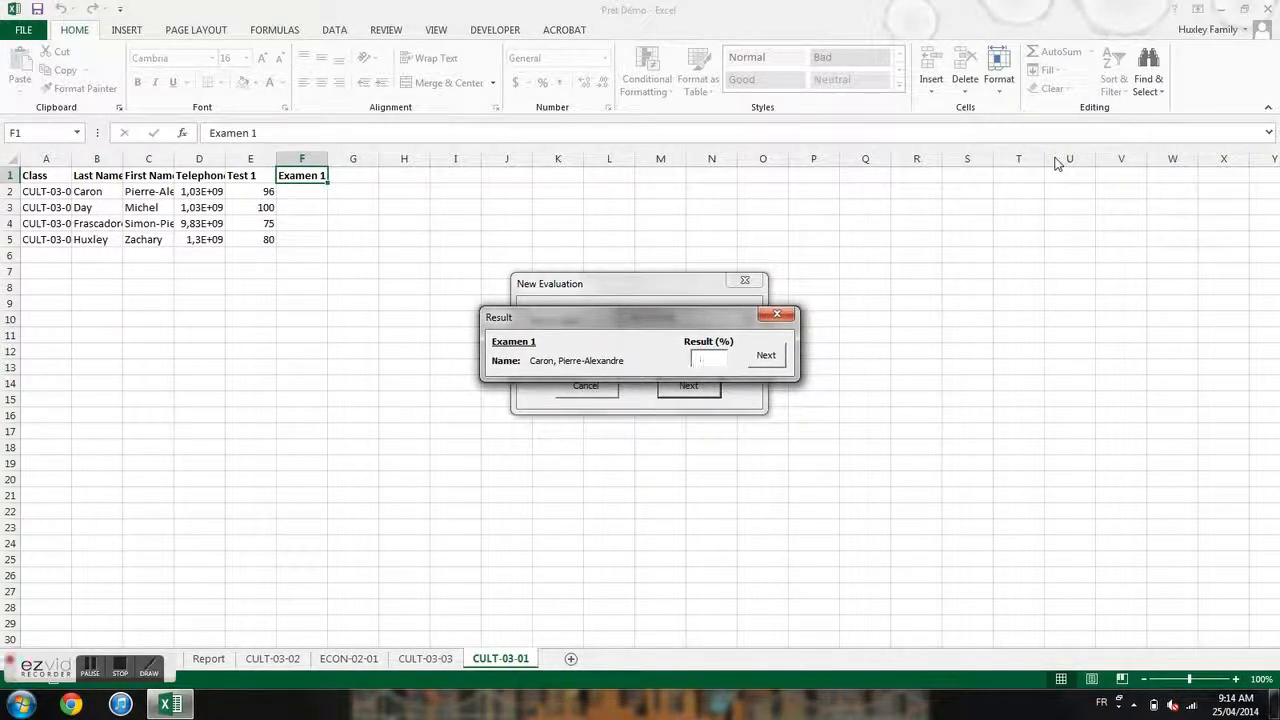
# - Enter Examen 1 results 80, 95, 60 and 70 for the students
pyautogui.write('80')
pyautogui.press('Return')
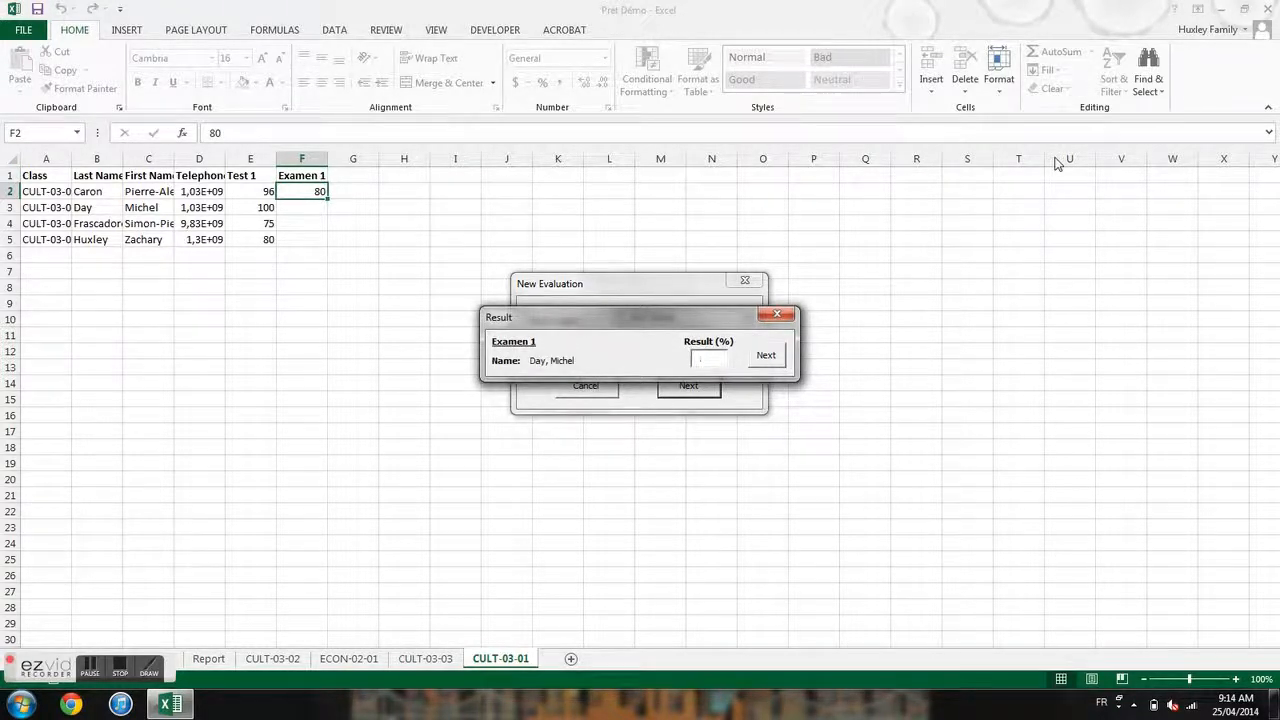
pyautogui.press('Return')
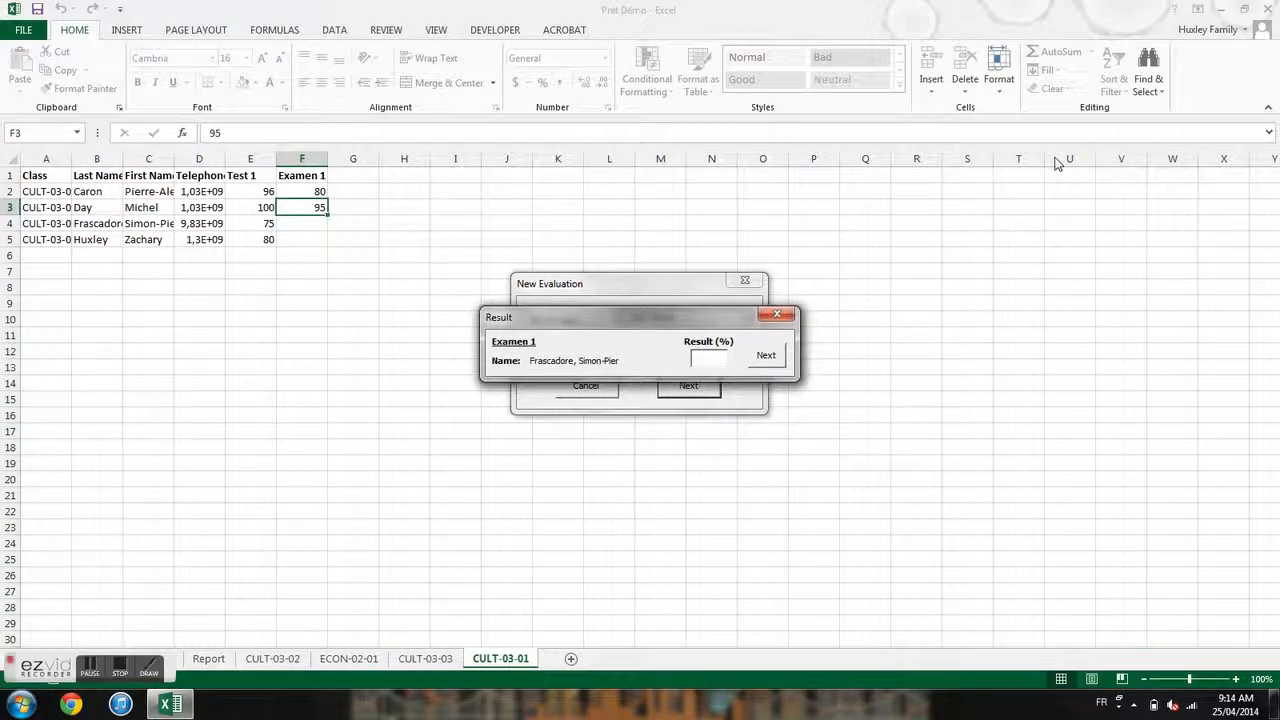
pyautogui.write('60')
pyautogui.press('Return')
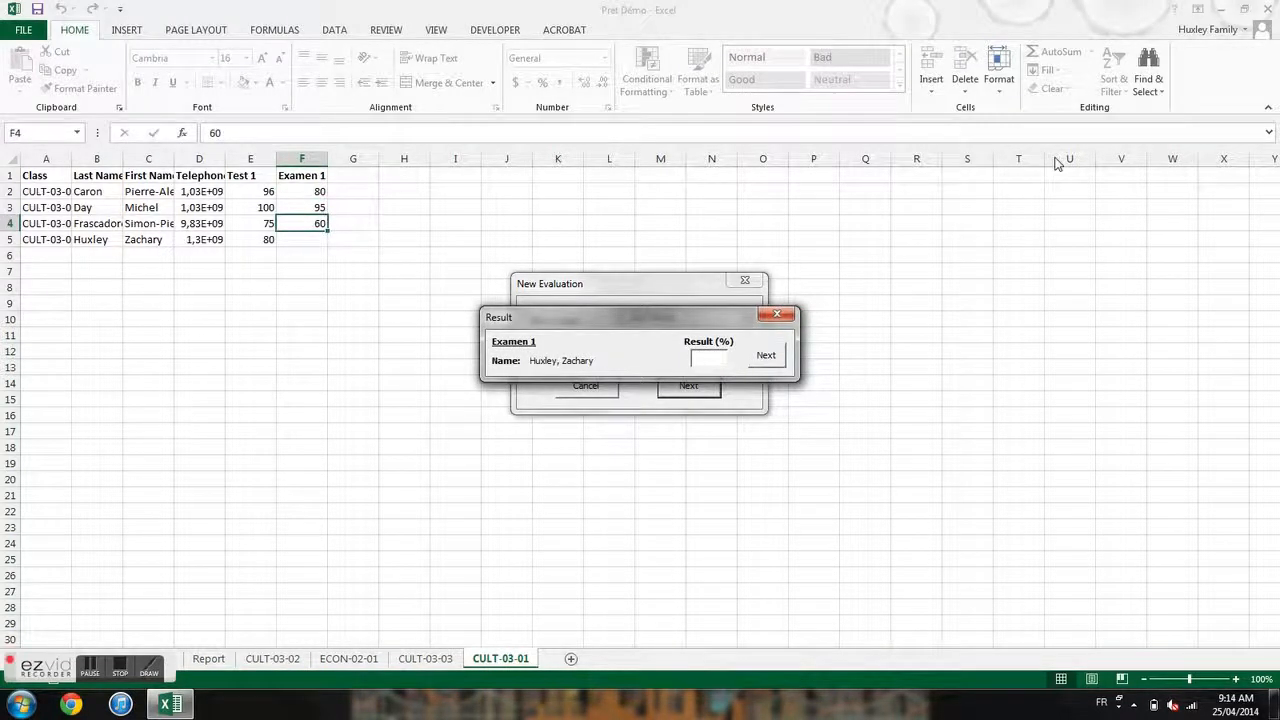
pyautogui.write('70')
pyautogui.press('Return')
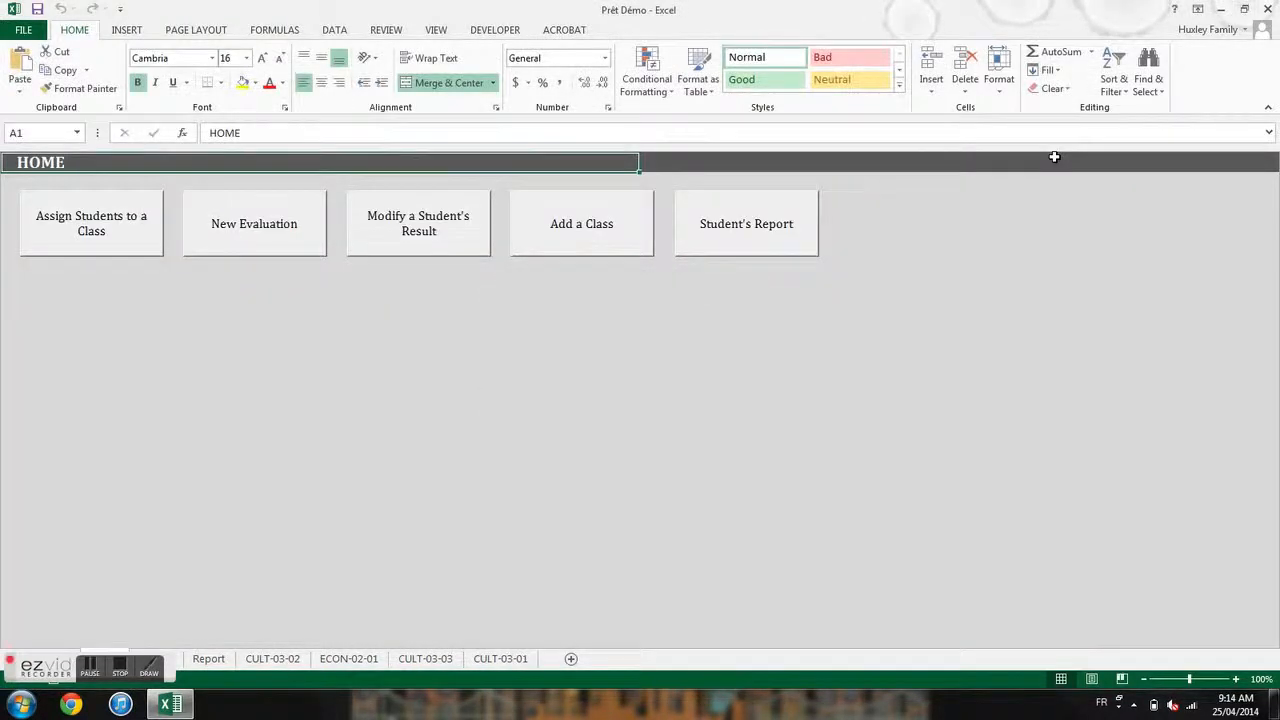
# - Create an Examen 2 evaluation for class CULT-03-01
pyautogui.click(269, 243)
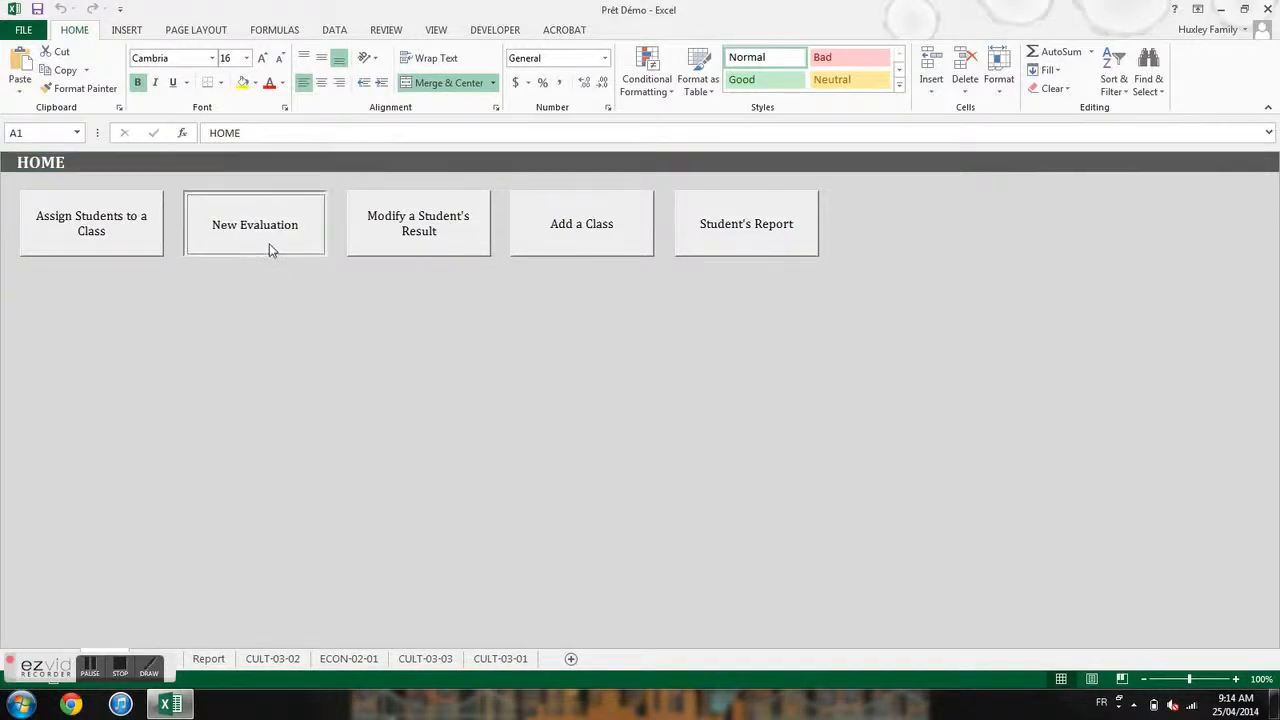
pyautogui.click(744, 318)
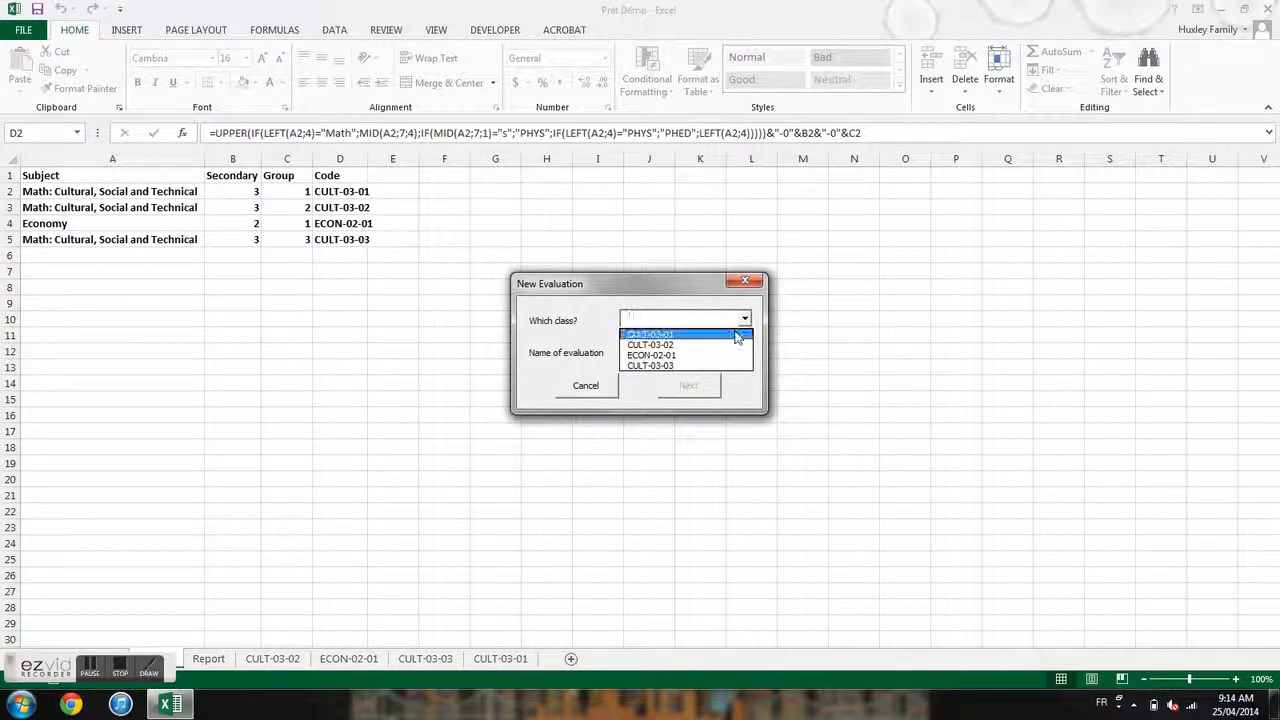
pyautogui.click(736, 336)
pyautogui.click(731, 348)
pyautogui.write('Examen 2')
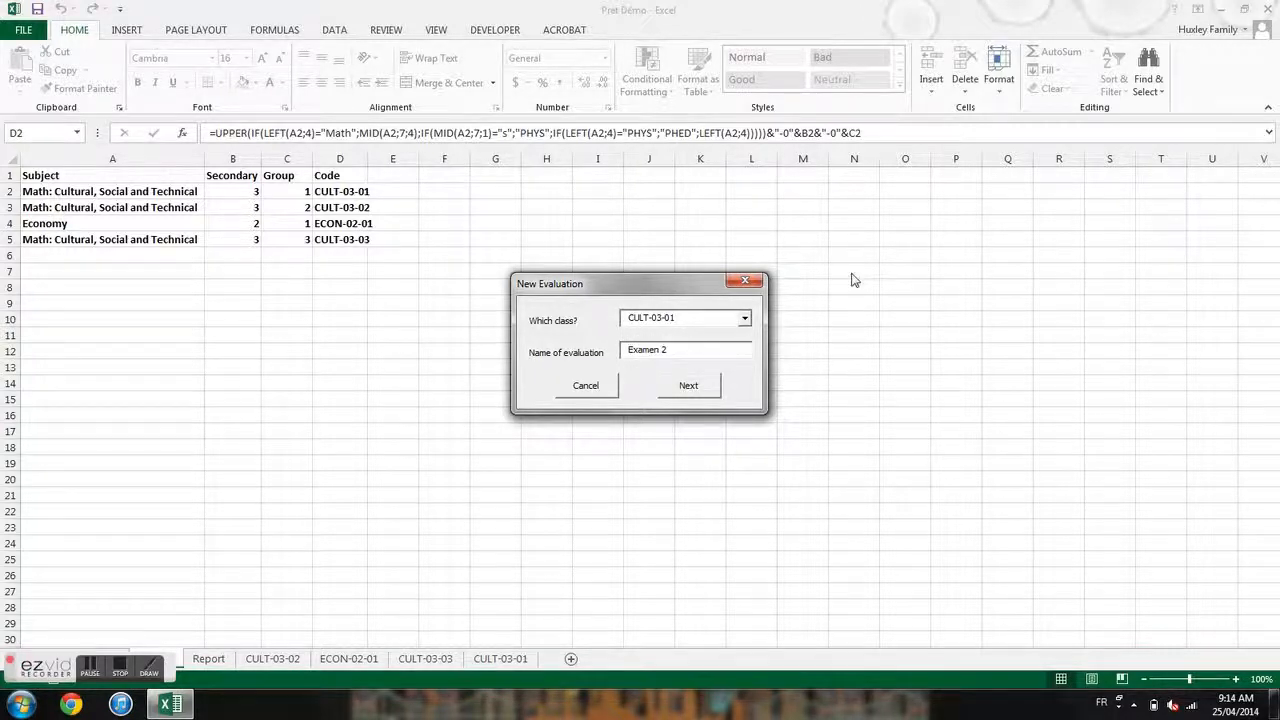
pyautogui.click(689, 386)
# - Enter Examen 2 results 80, 99 and 75, then finish and return to HOME
pyautogui.write('80')
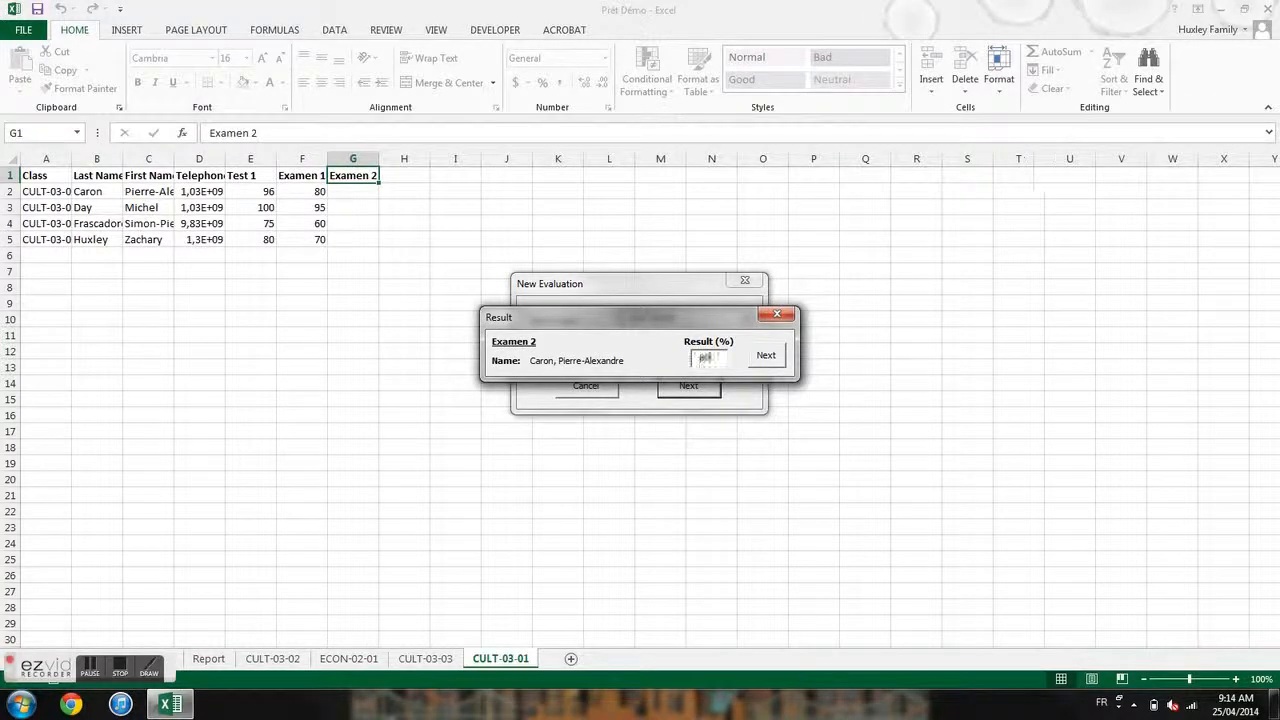
pyautogui.press('Tab')
pyautogui.press('Return')
pyautogui.write('99')
pyautogui.press('Tab')
pyautogui.press('Return')
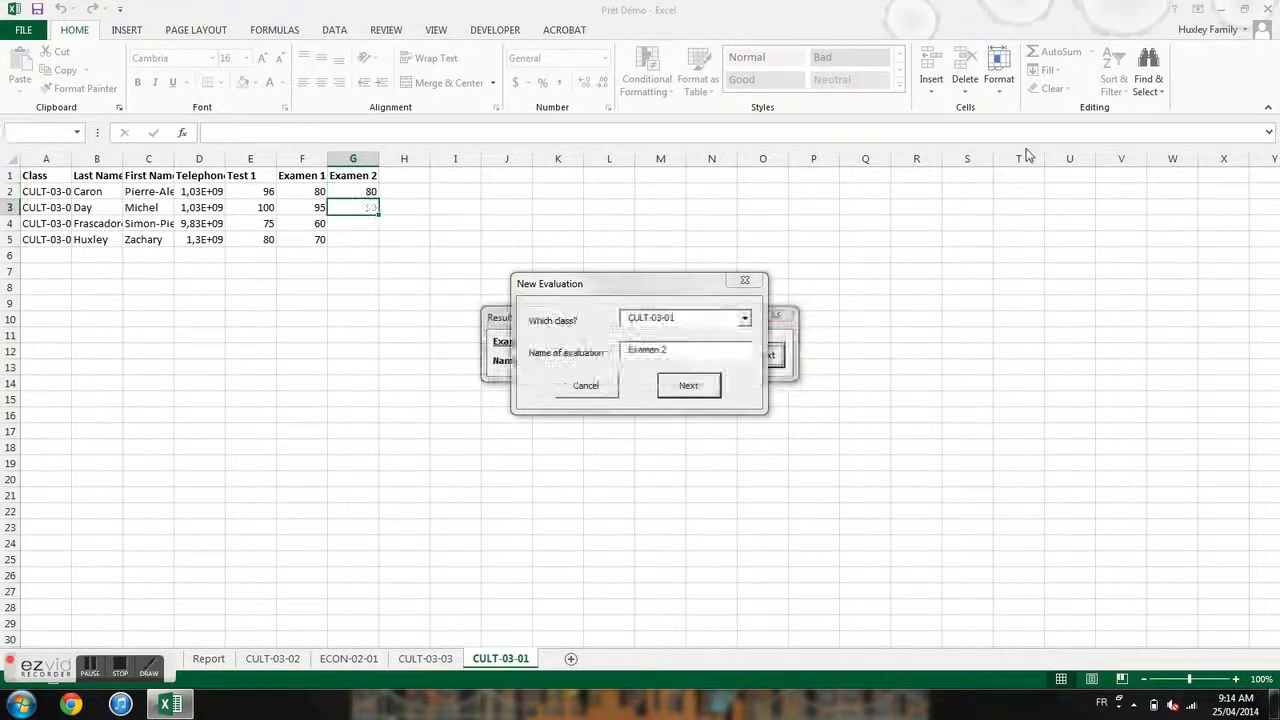
pyautogui.write('75')
pyautogui.press('Tab')
pyautogui.press('Return')
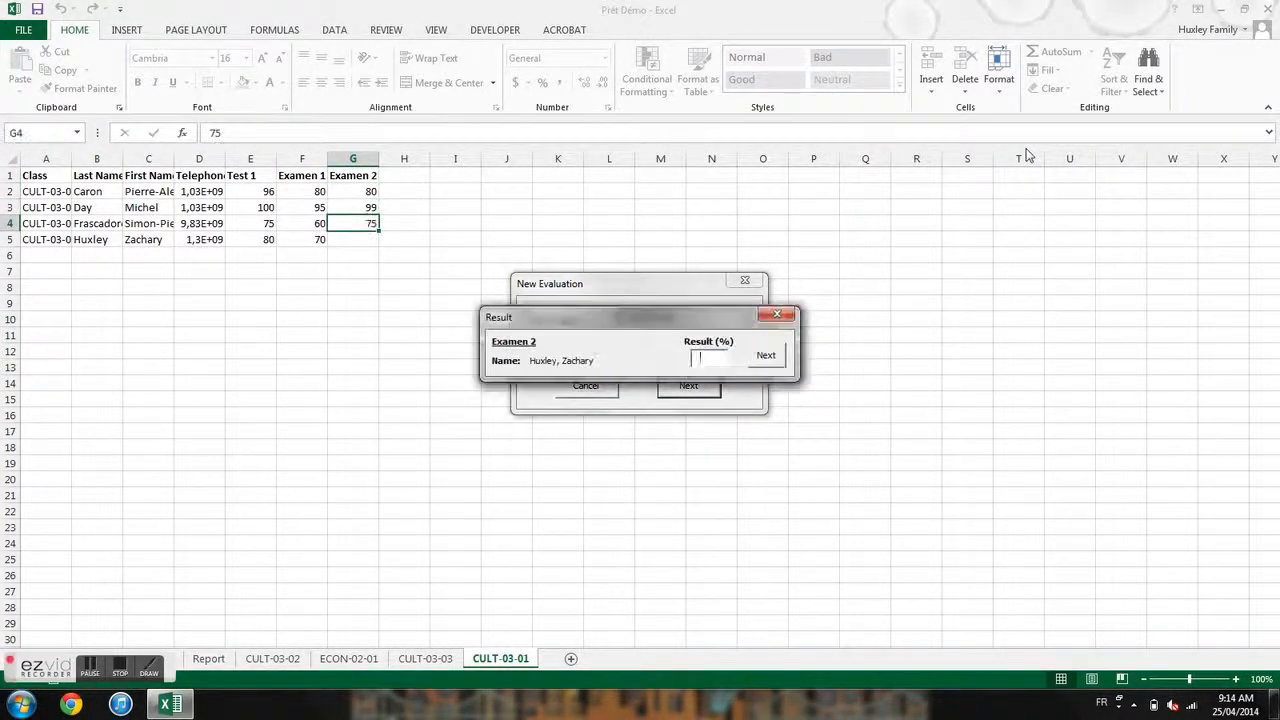
pyautogui.write('60')
pyautogui.click(766, 357)
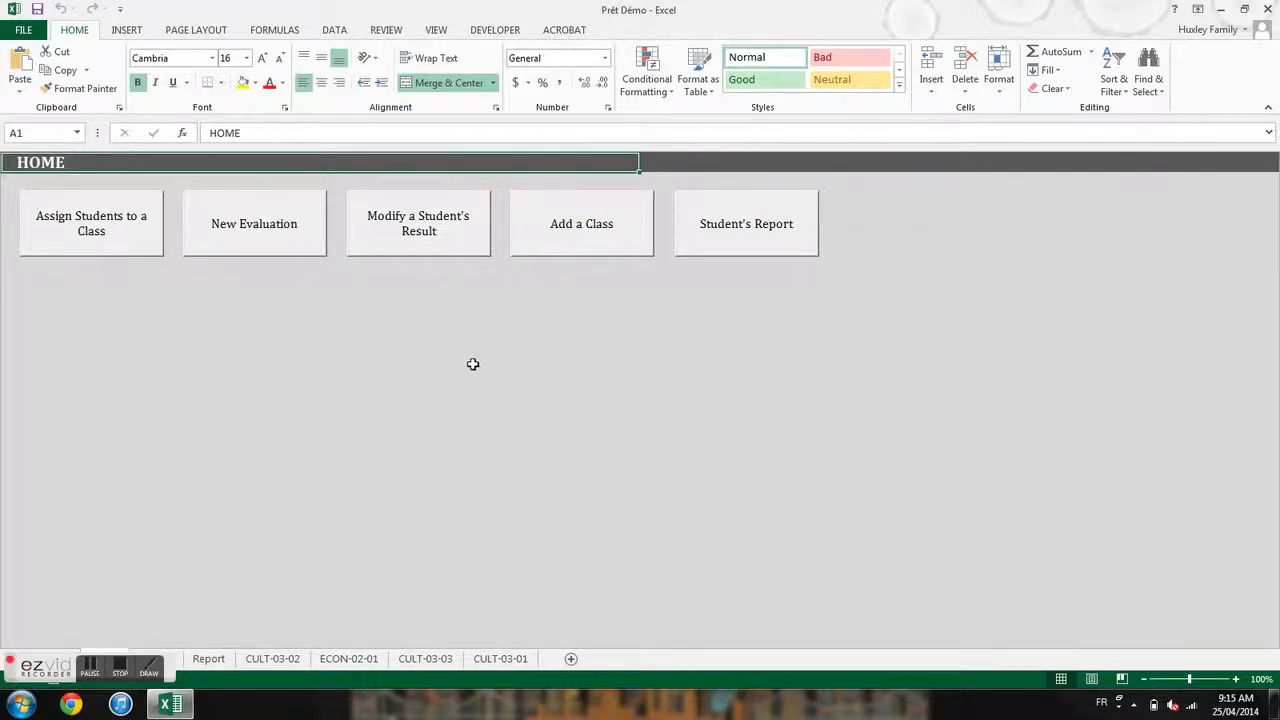
# - Set the fourth CULT-03-01 student's Examen 2 result to 88 via Modify a Result
pyautogui.click(465, 240)
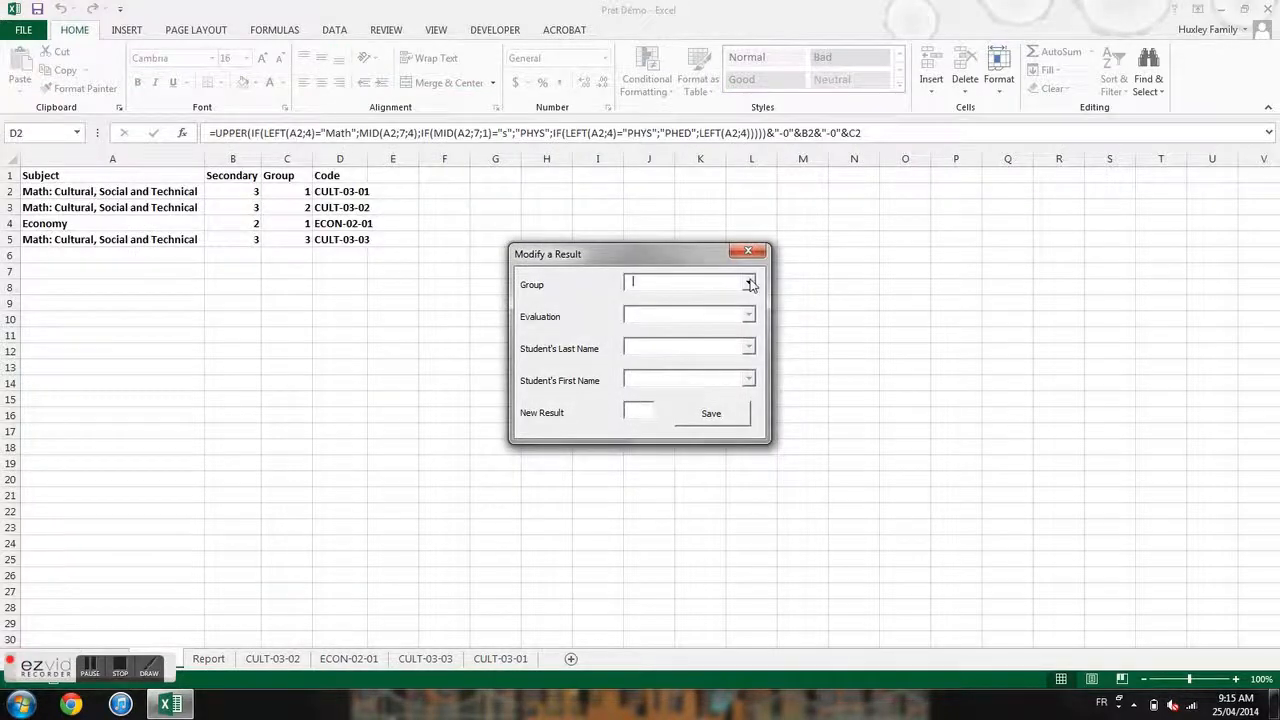
pyautogui.click(750, 284)
pyautogui.click(700, 297)
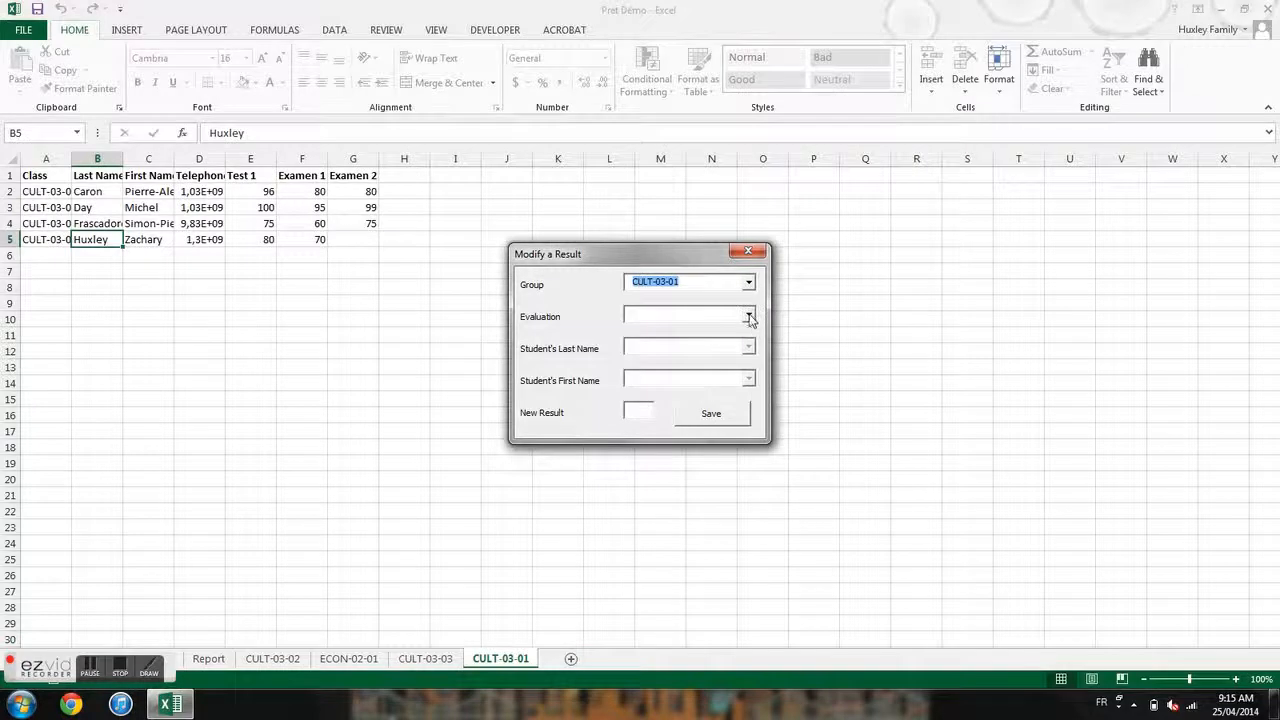
pyautogui.click(749, 316)
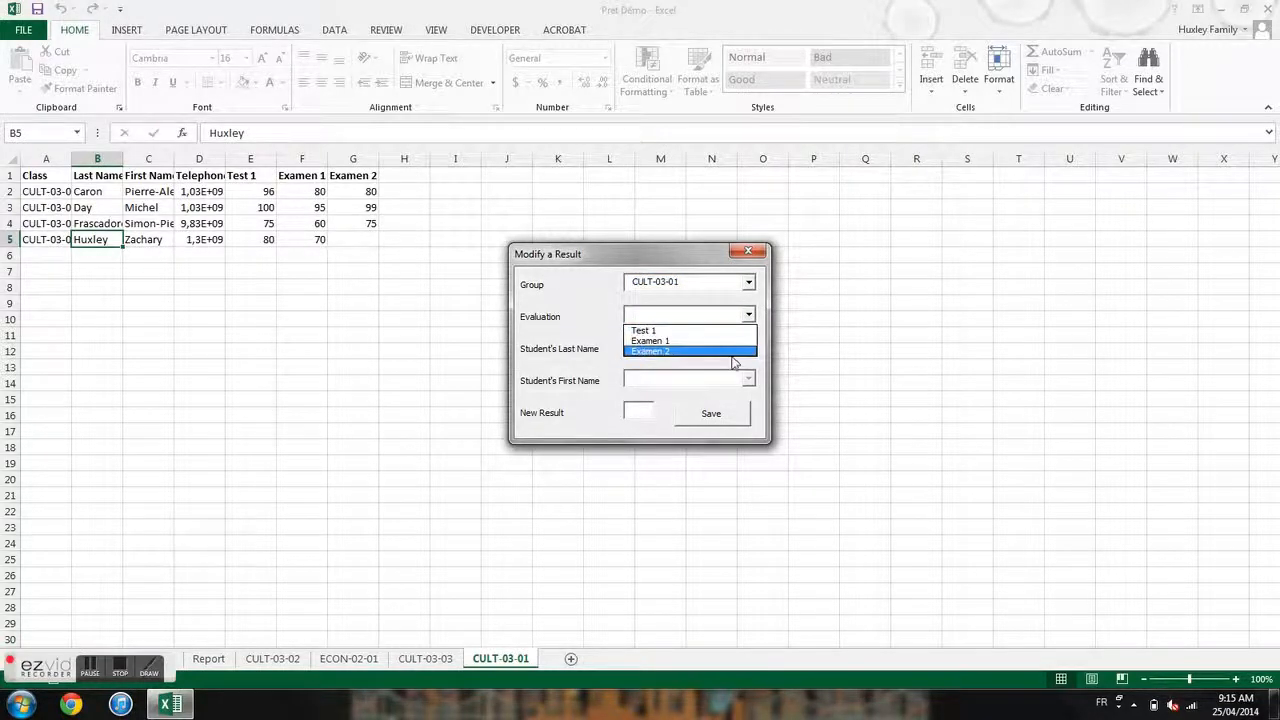
pyautogui.click(731, 352)
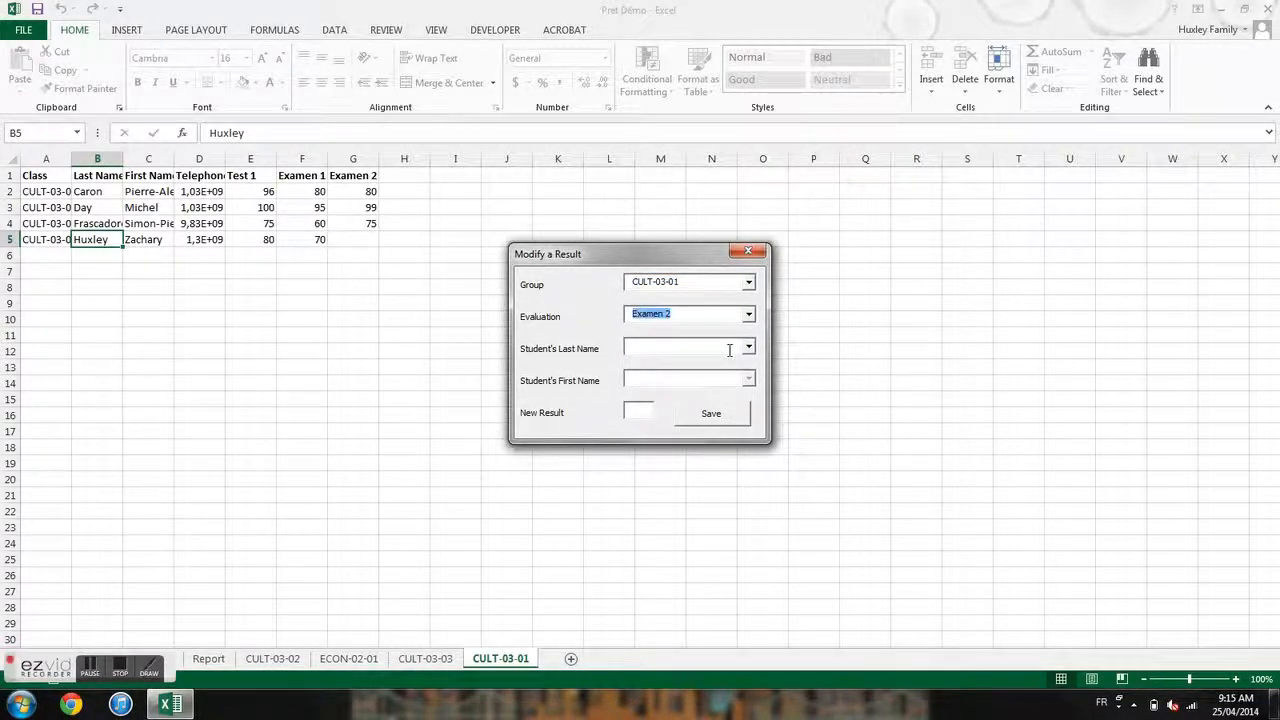
pyautogui.click(746, 348)
pyautogui.click(745, 393)
pyautogui.click(749, 378)
pyautogui.click(745, 394)
pyautogui.press('Tab')
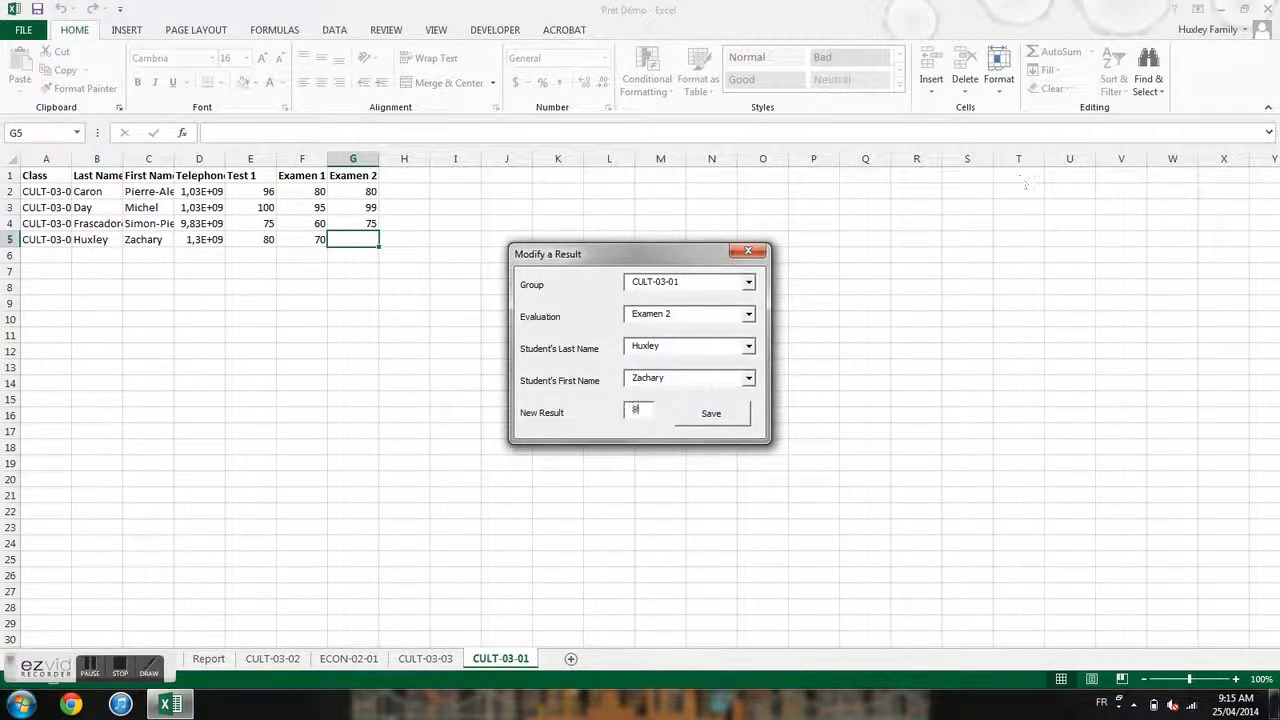
pyautogui.write('8')
pyautogui.click(720, 421)
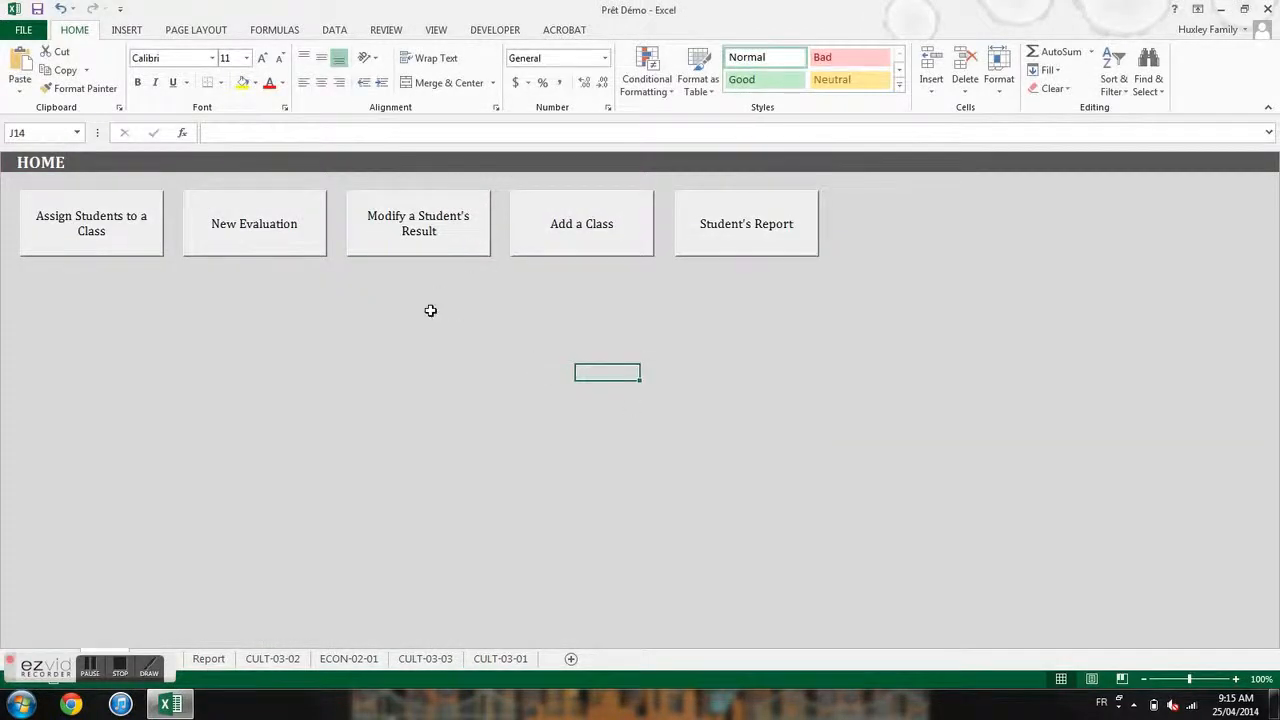
# - Change the first CULT-03-01 student's Examen 1 result from 80 to 82
pyautogui.click(464, 240)
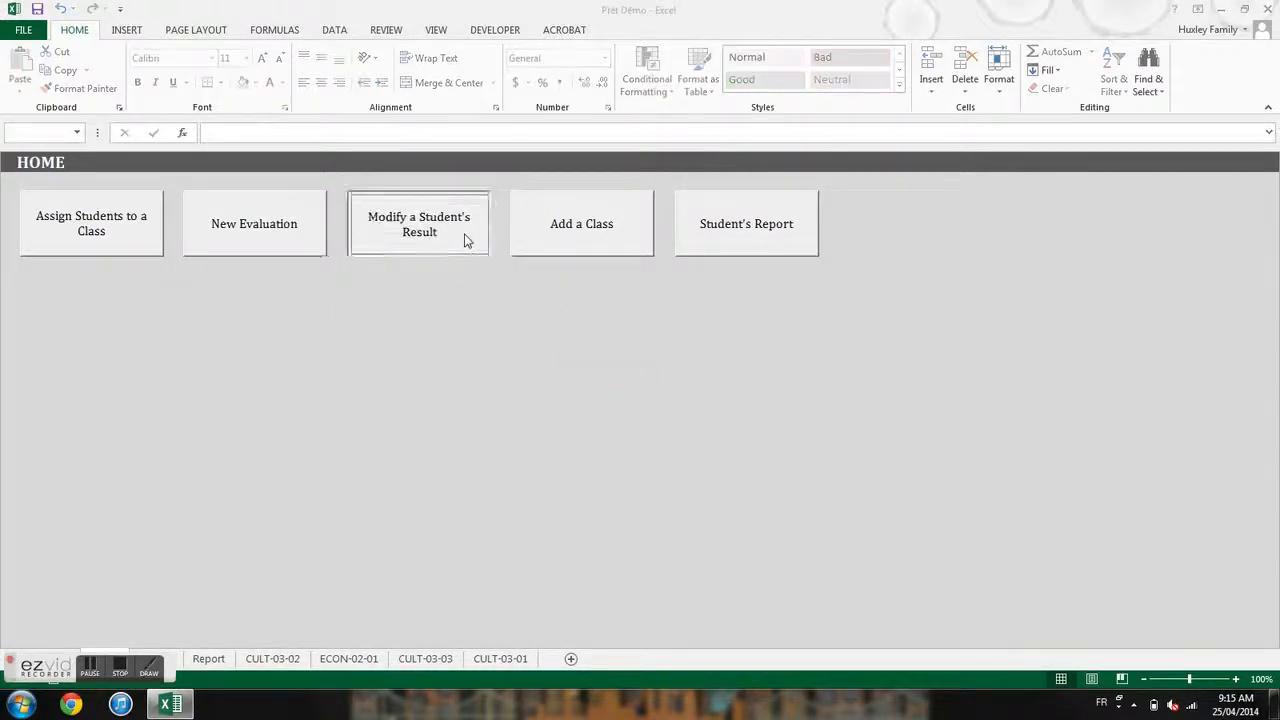
pyautogui.click(748, 284)
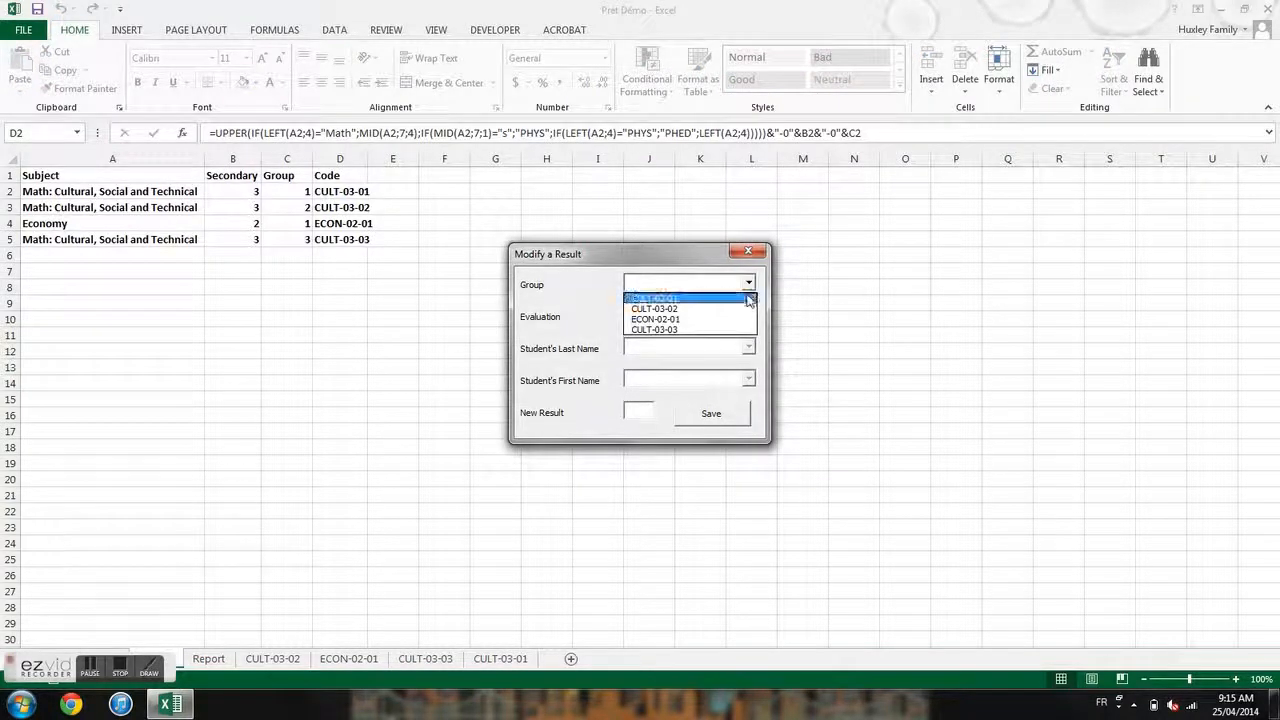
pyautogui.click(750, 300)
pyautogui.click(748, 316)
pyautogui.click(737, 341)
pyautogui.click(748, 347)
pyautogui.click(744, 361)
pyautogui.click(748, 379)
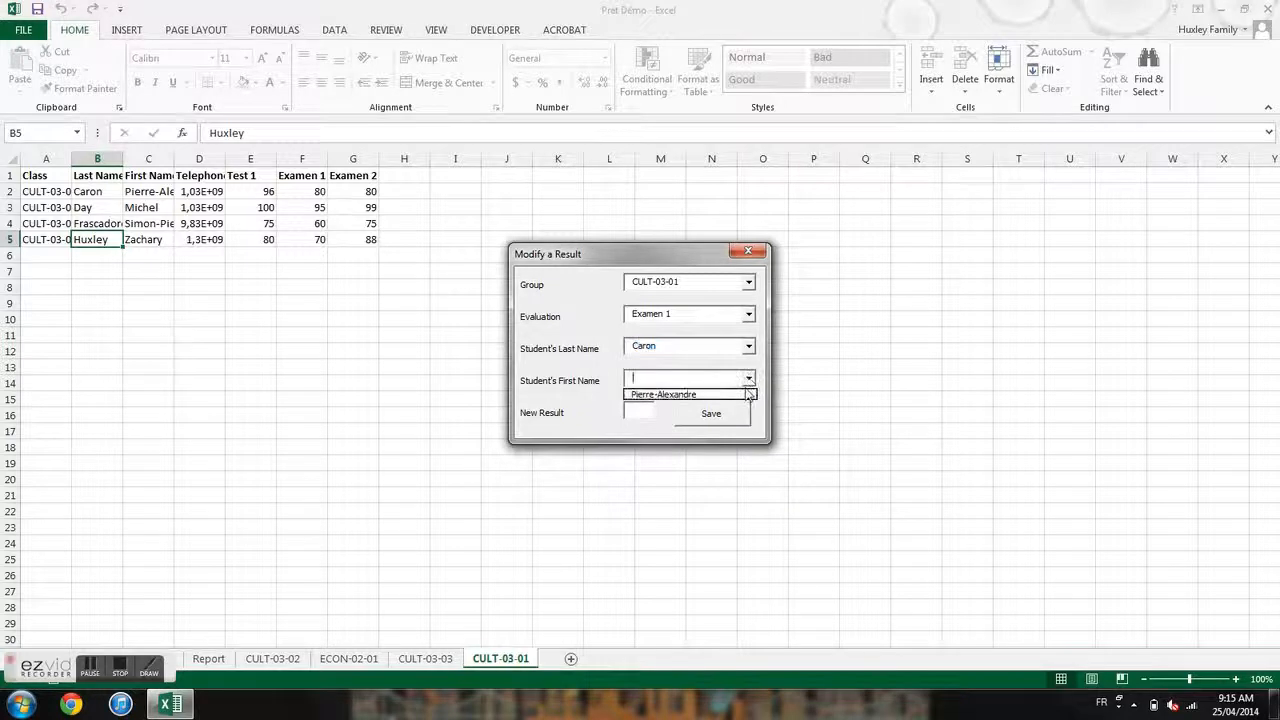
pyautogui.click(700, 394)
pyautogui.click(640, 410)
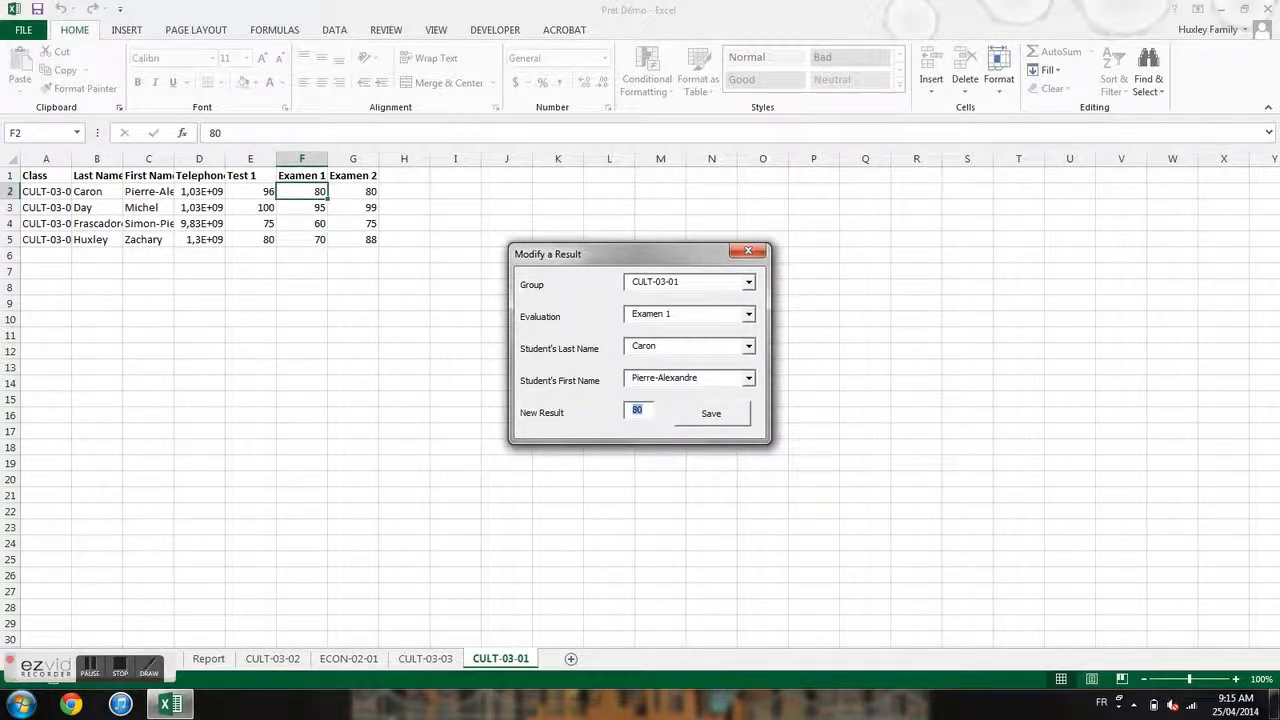
pyautogui.write('8')
pyautogui.click(713, 417)
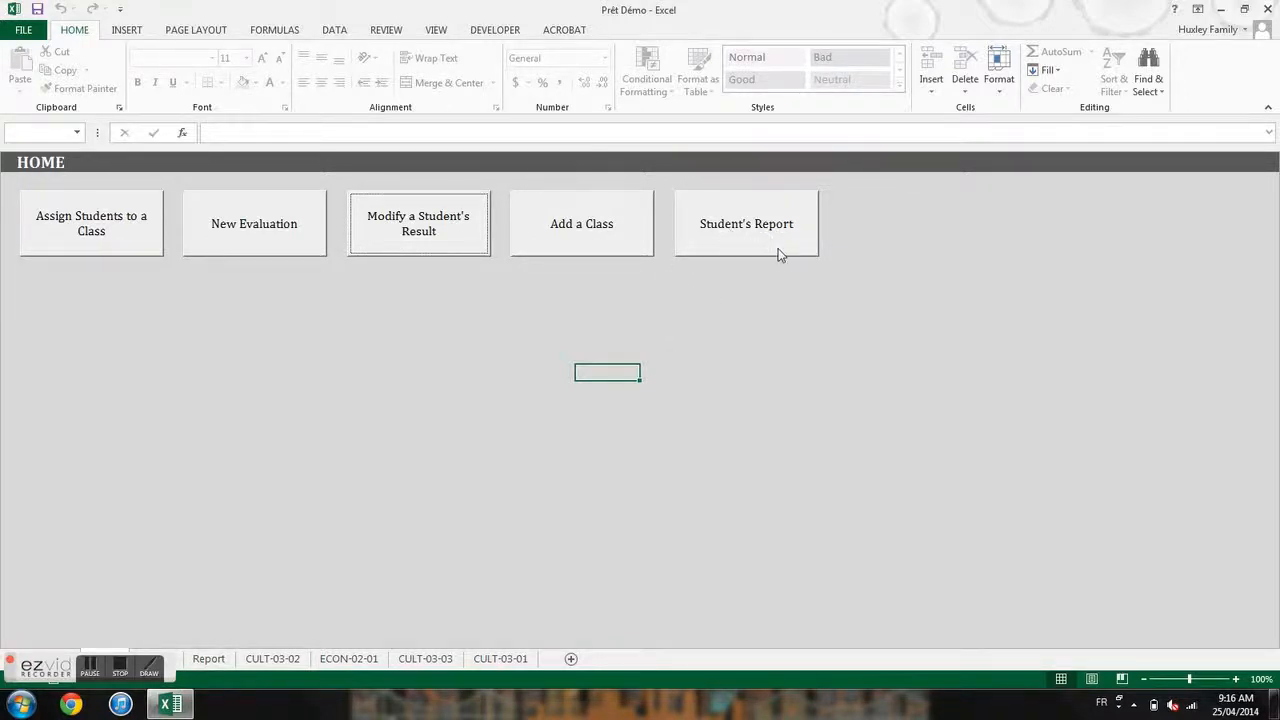
# - Start a student report for group CULT-03-01, choosing the third student's last and first name
pyautogui.click(753, 246)
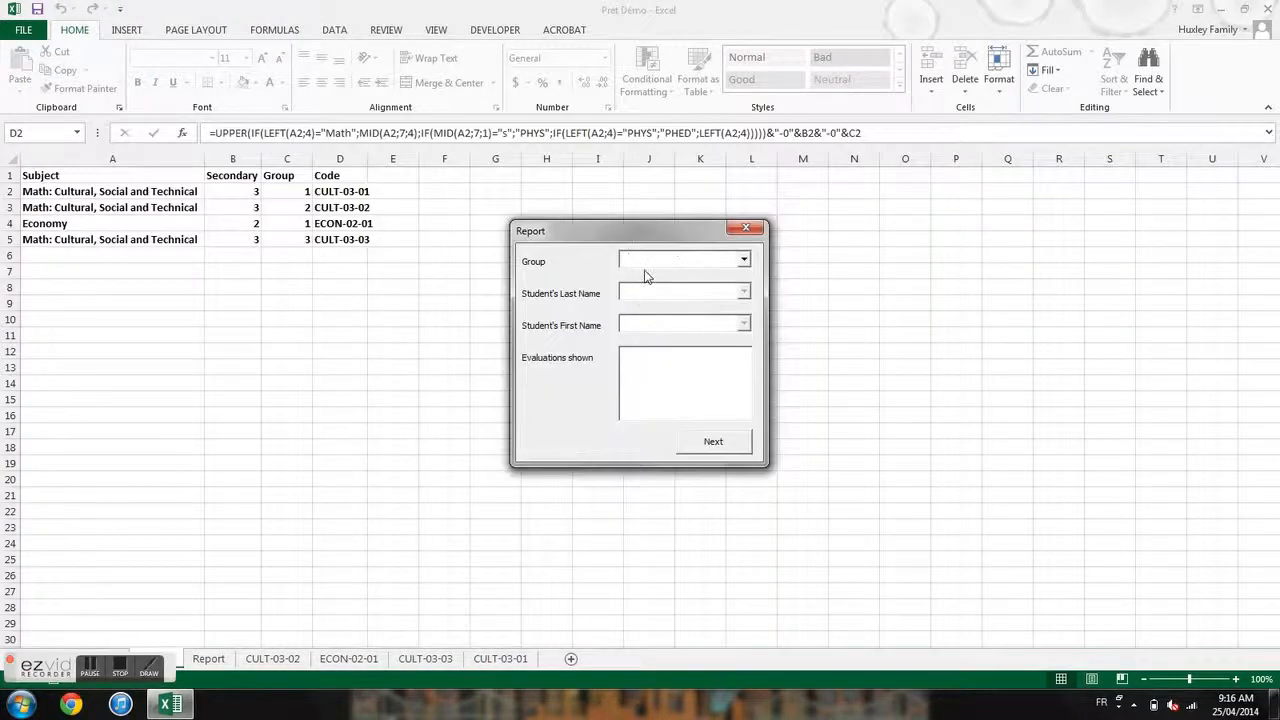
pyautogui.click(745, 262)
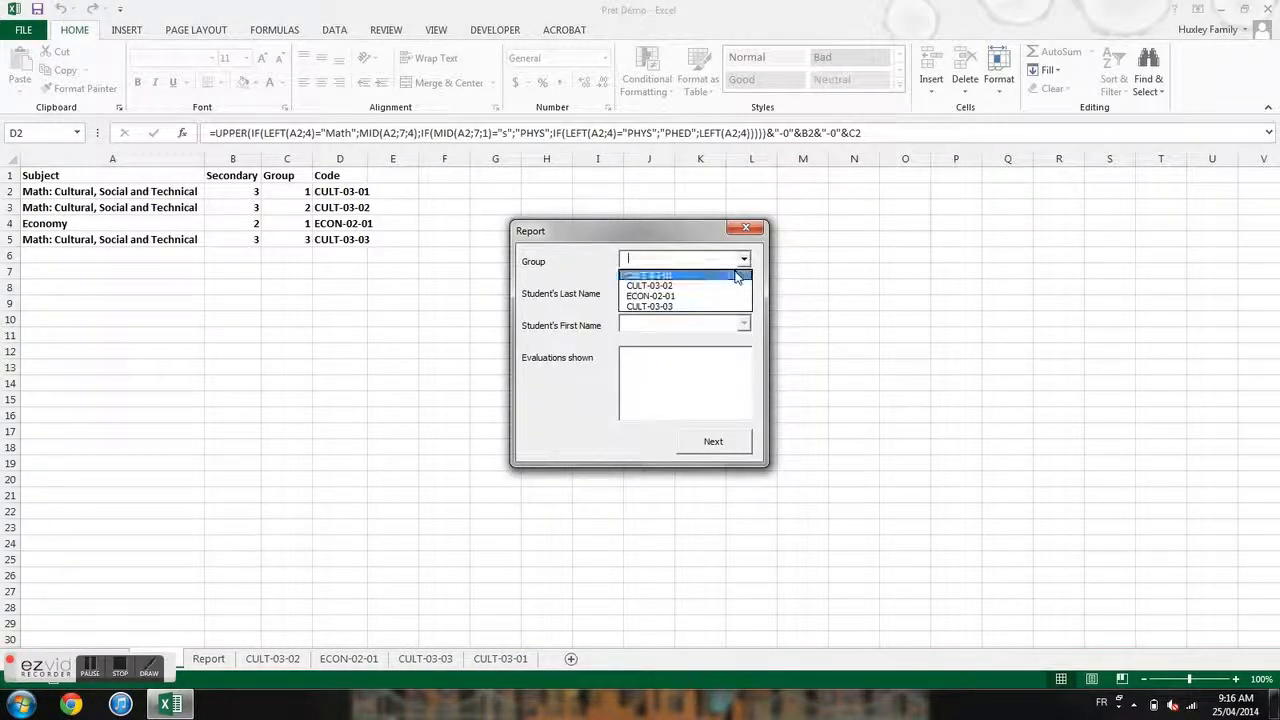
pyautogui.click(735, 276)
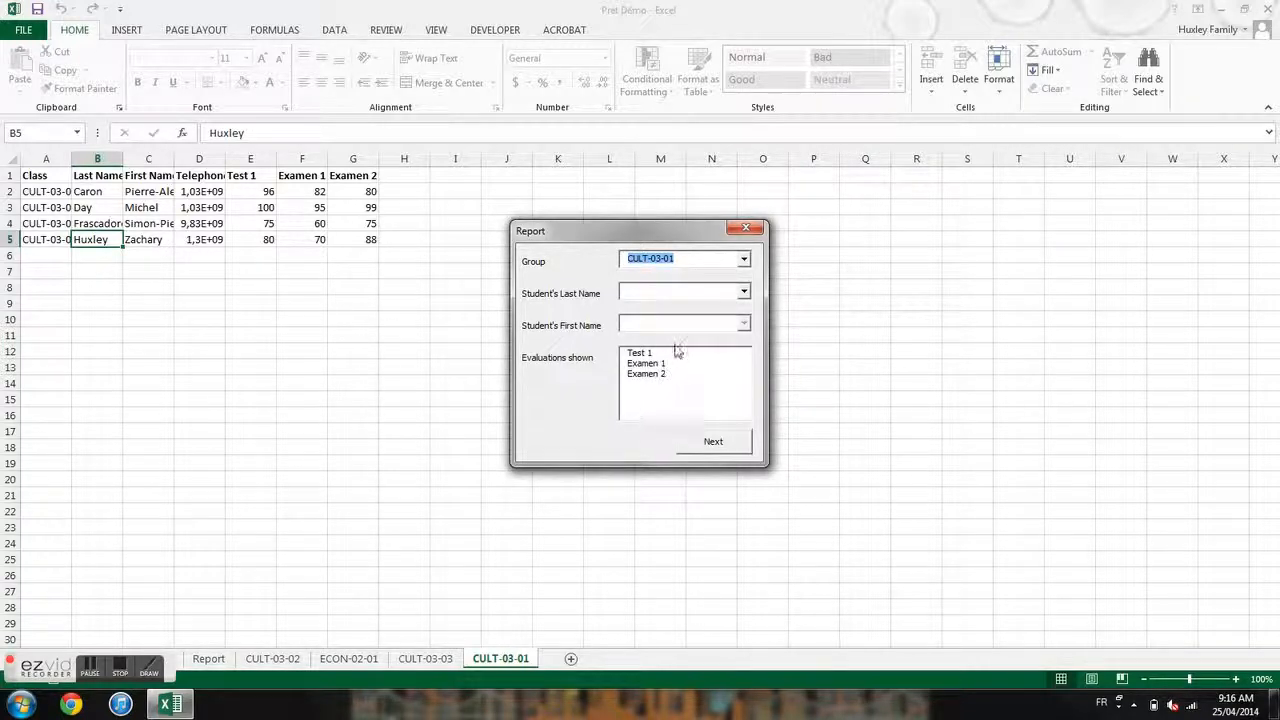
pyautogui.click(724, 292)
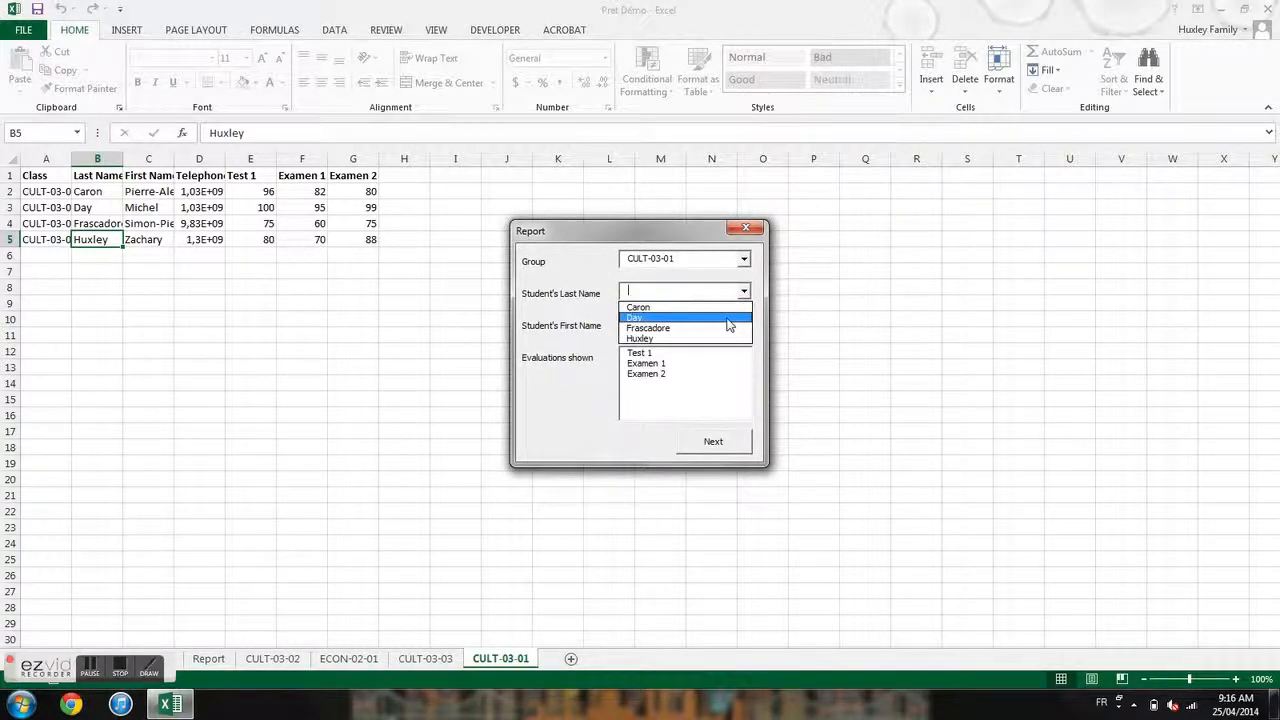
pyautogui.click(730, 328)
pyautogui.click(743, 323)
pyautogui.click(737, 341)
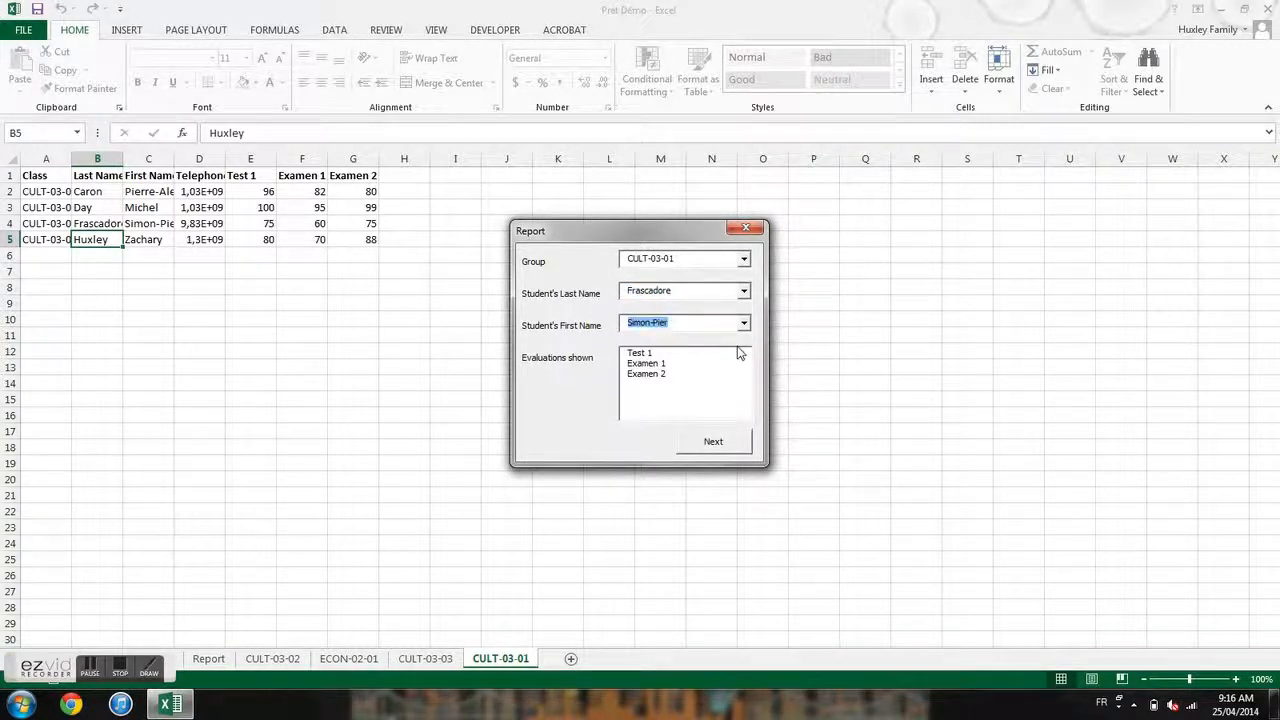
# - Select the Test 1, Examen 1 and Examen 2 evaluations for the report
pyautogui.click(688, 357)
pyautogui.click(685, 364)
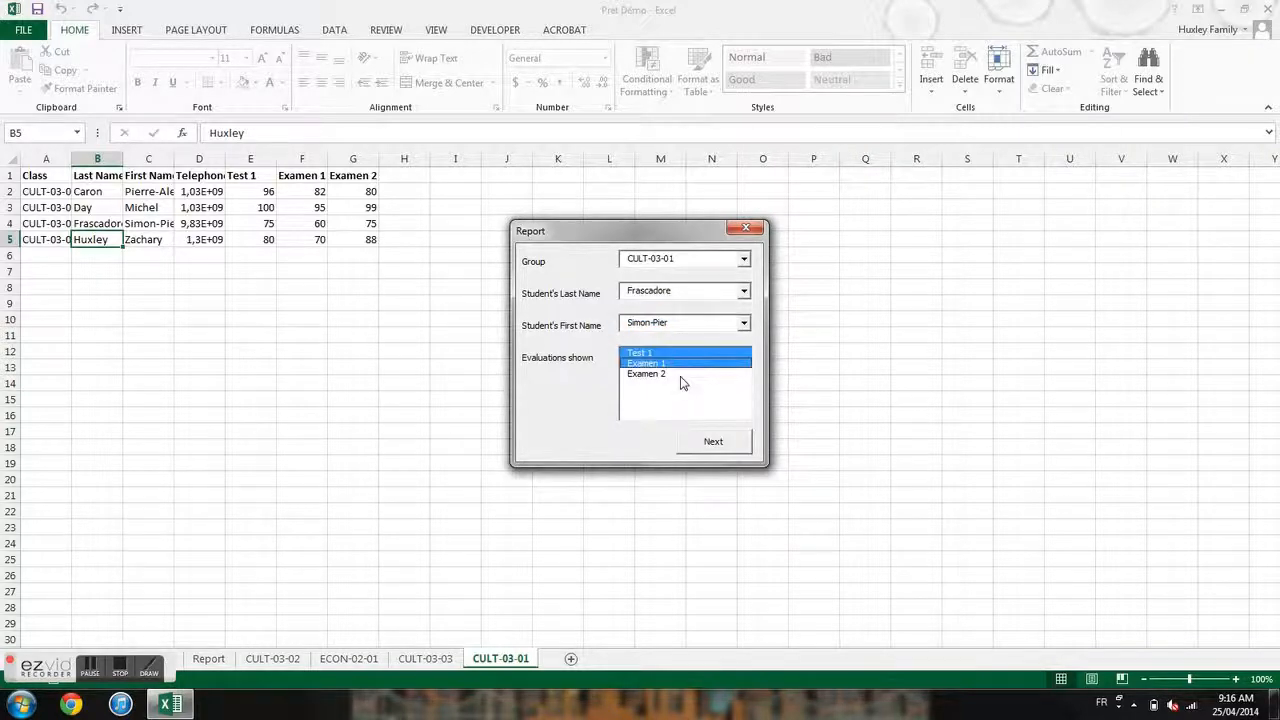
pyautogui.click(681, 375)
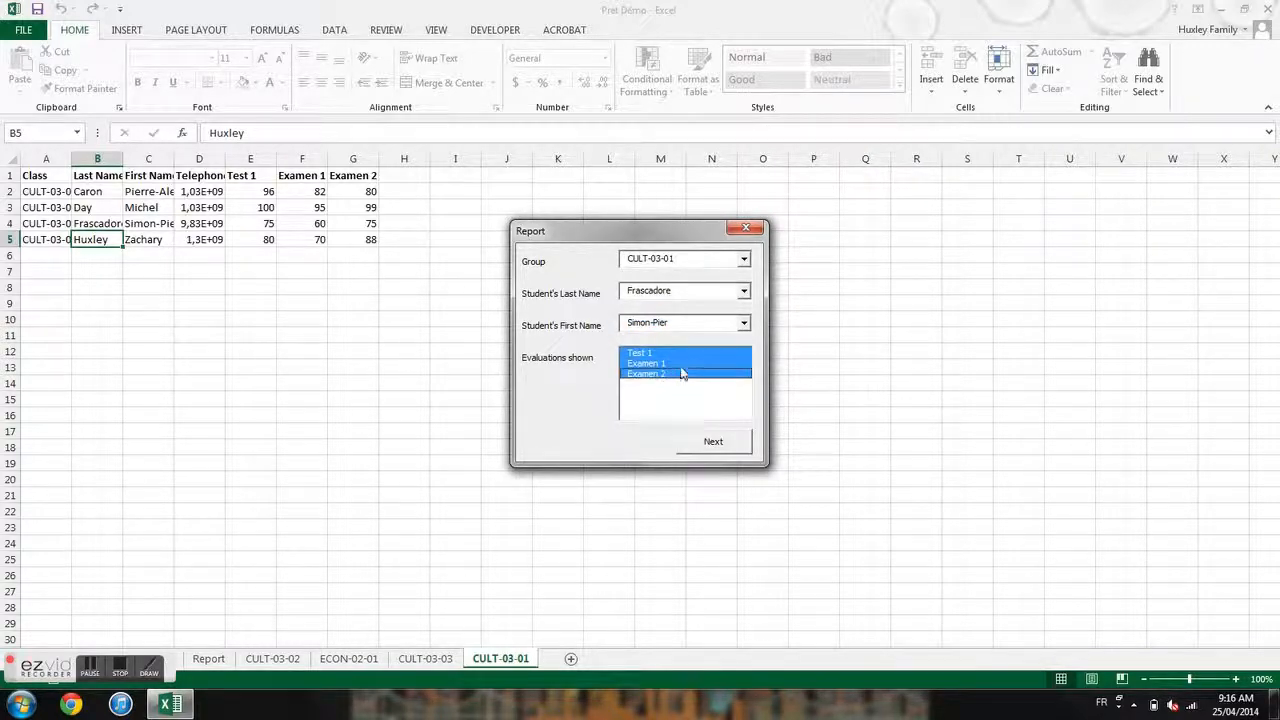
pyautogui.click(685, 364)
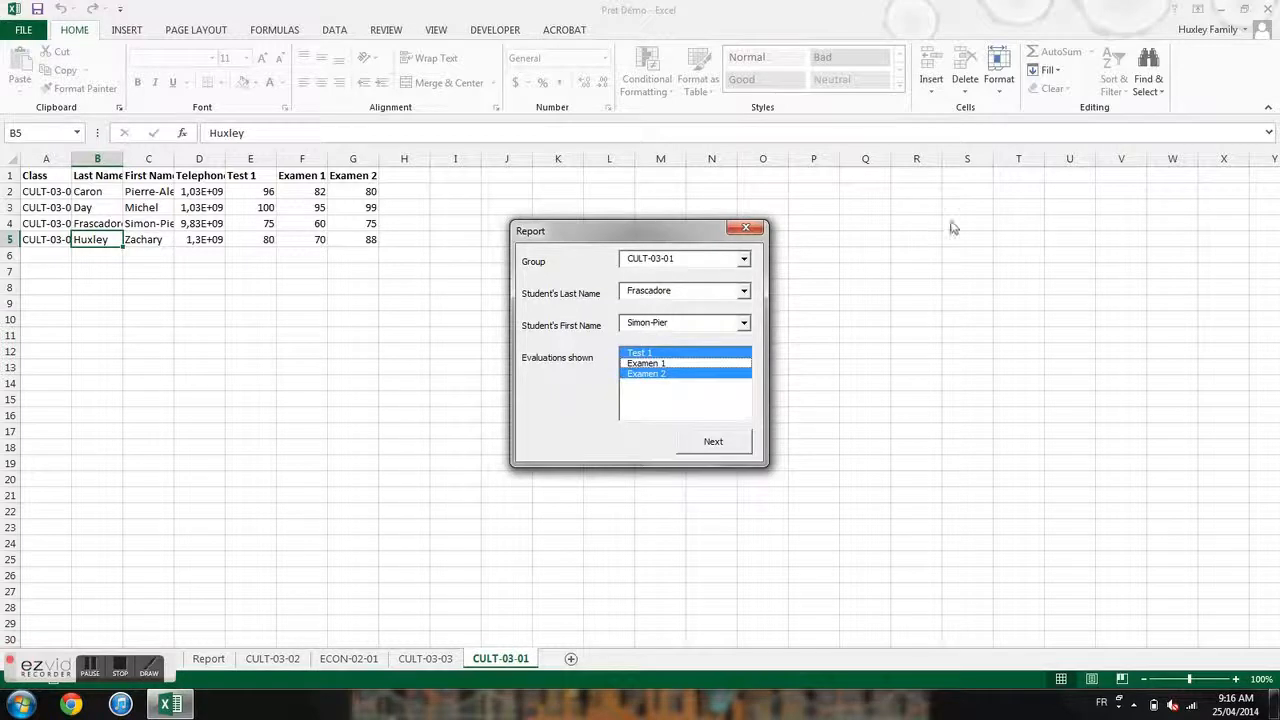
pyautogui.click(678, 374)
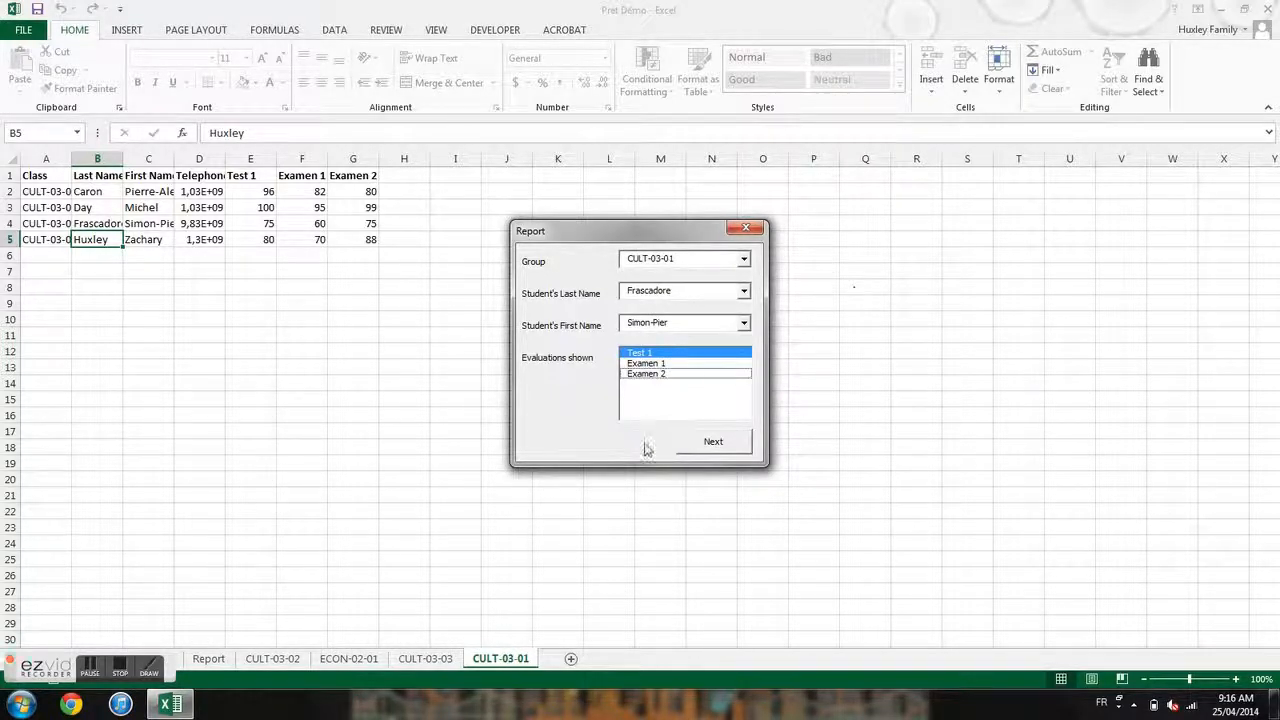
pyautogui.click(682, 354)
pyautogui.click(684, 354)
pyautogui.click(685, 364)
pyautogui.click(686, 375)
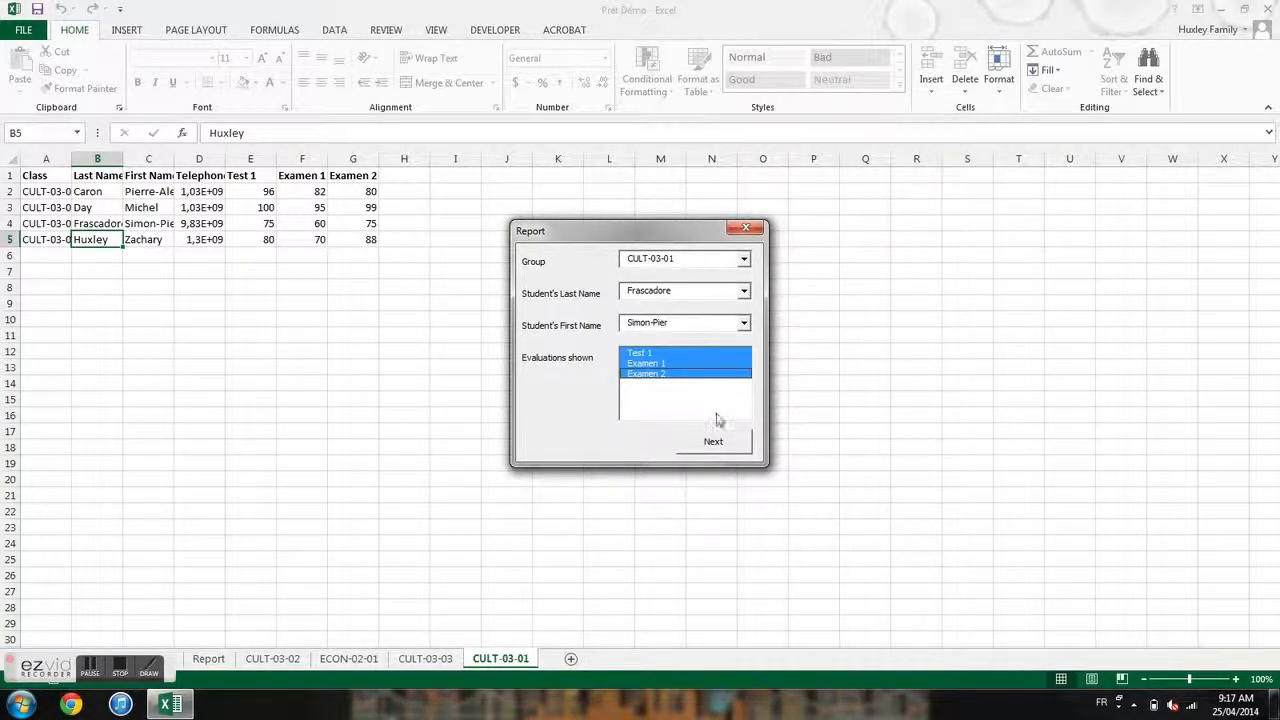
# - Generate the report and enter the comment 'Excellent travail.' in the Comments cell
pyautogui.click(711, 447)
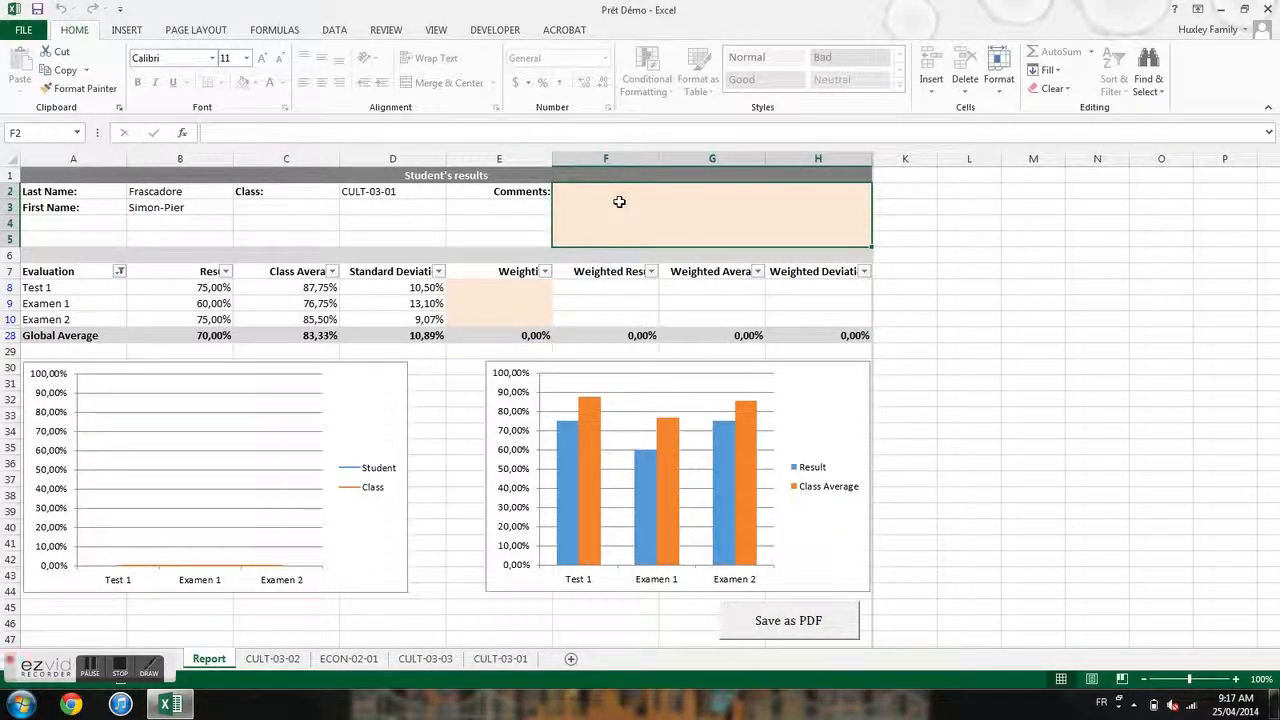
pyautogui.write('Excel')
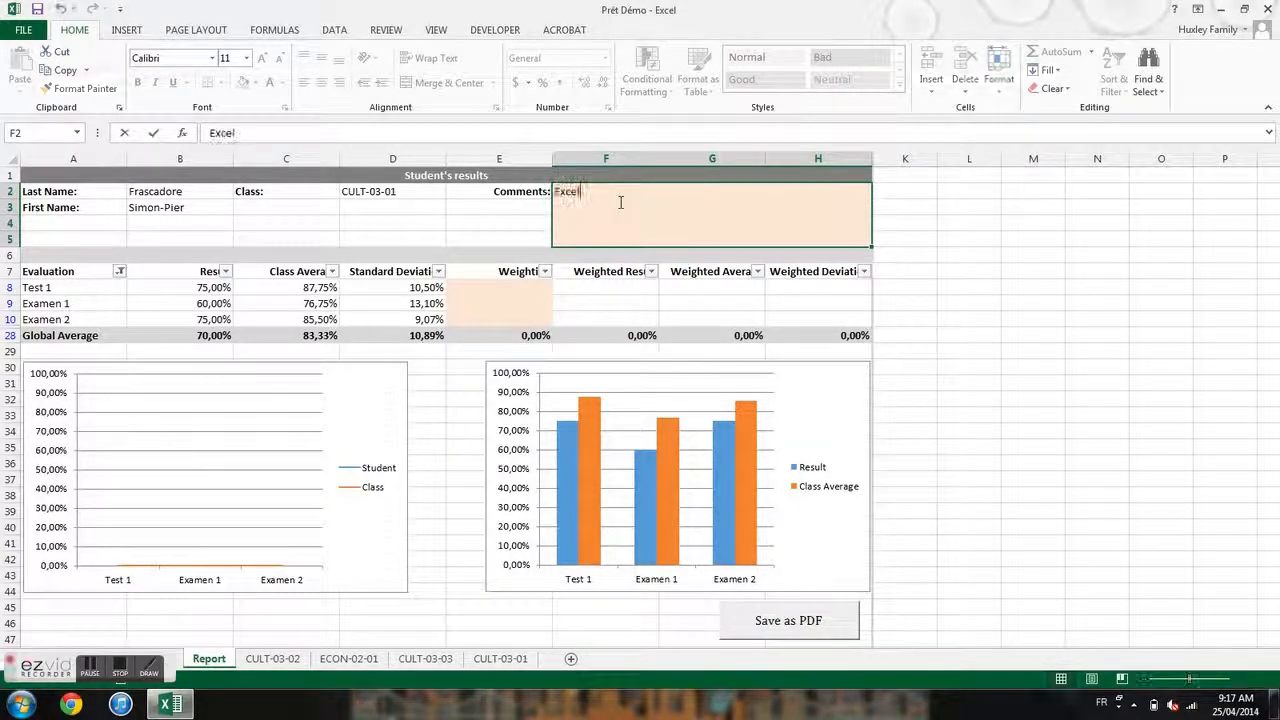
pyautogui.write('lent travail.')
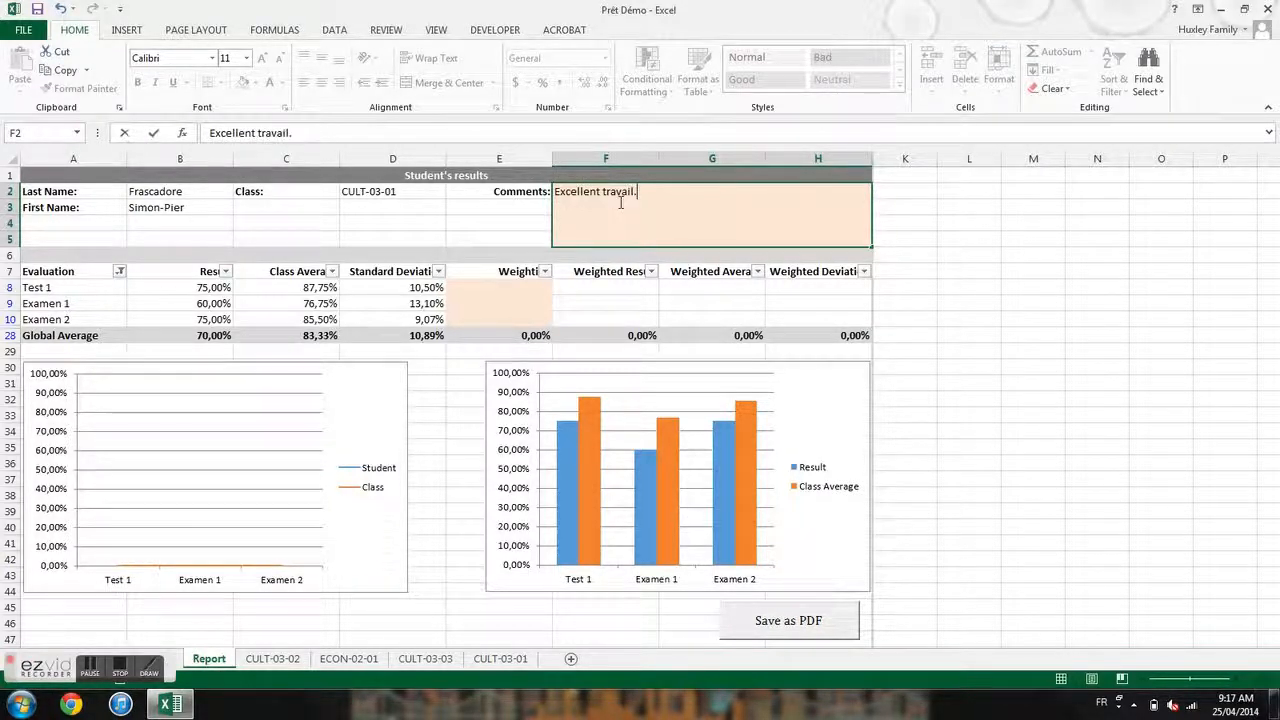
pyautogui.press('Return')
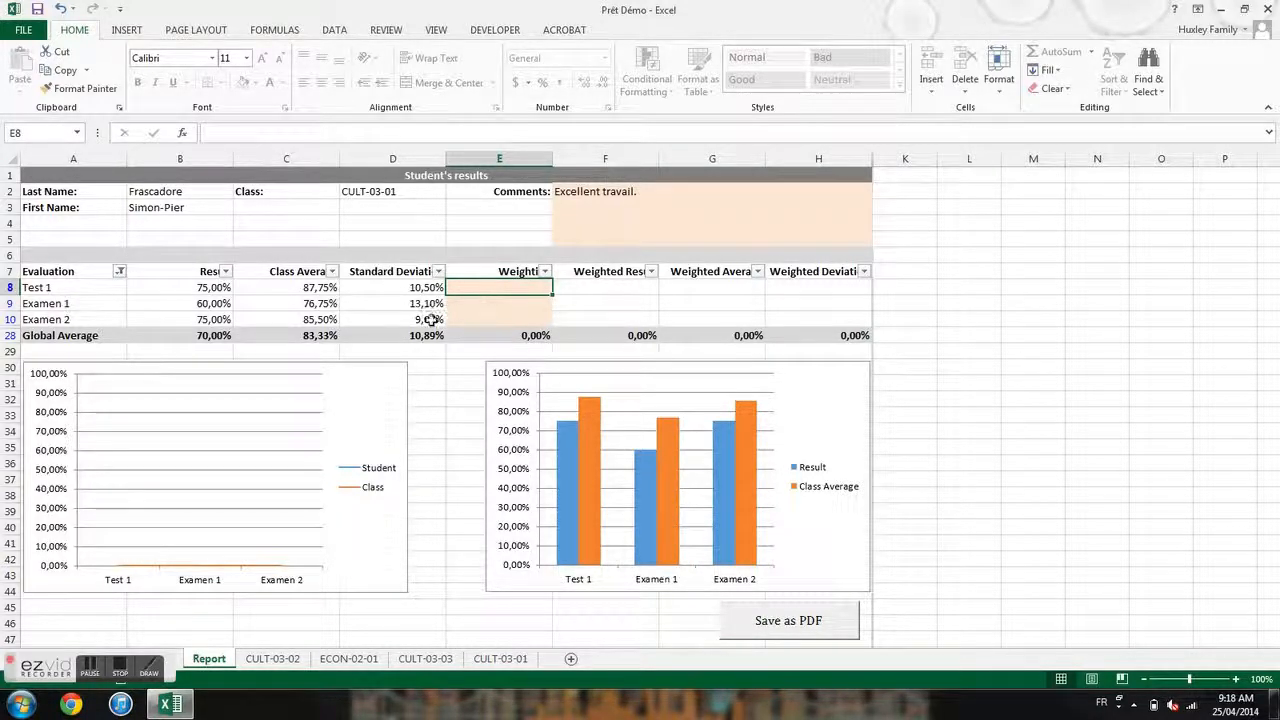
# - Enter weightings of 30% for Examen 1, 50% for Examen 2 and 20% for Test 1
pyautogui.click(507, 304)
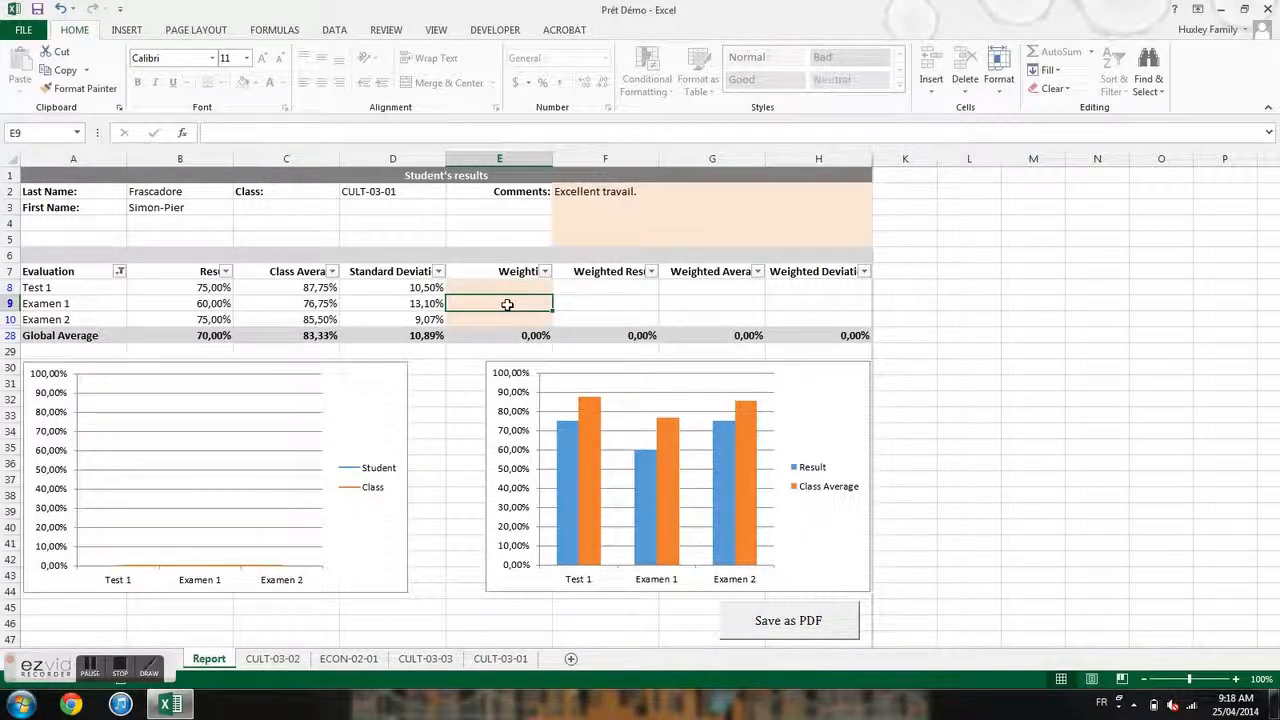
pyautogui.write('30%')
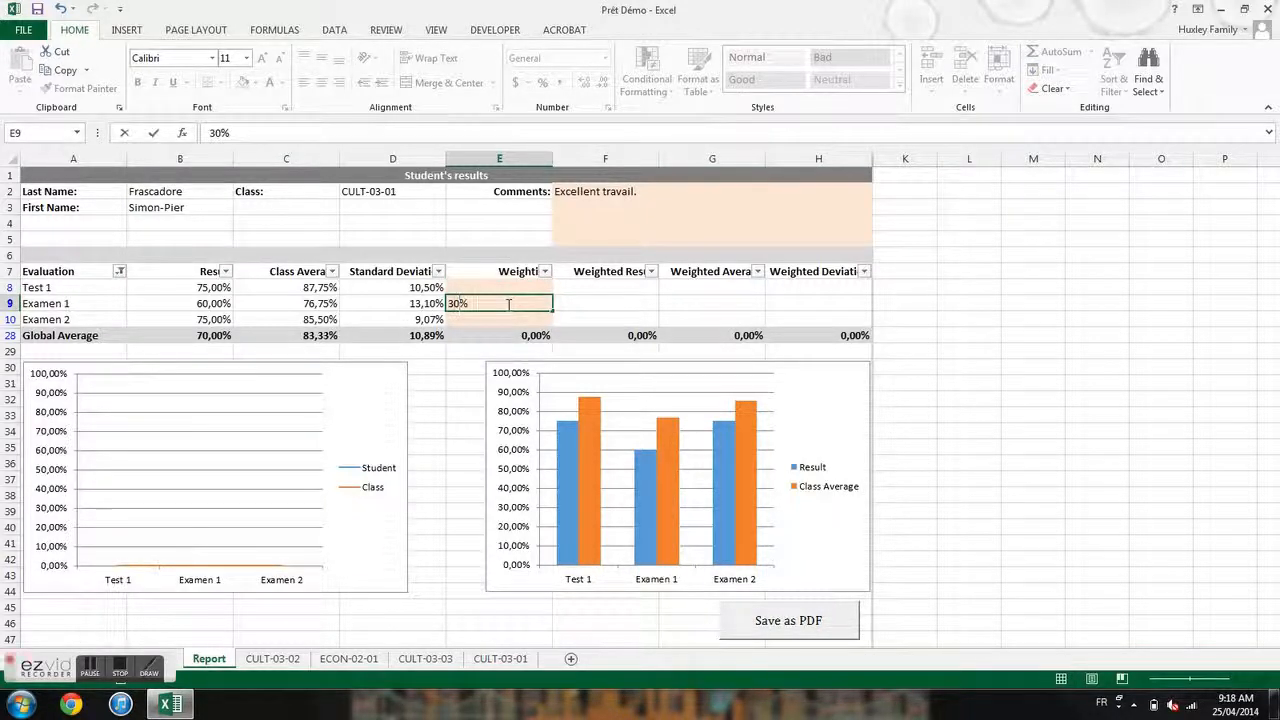
pyautogui.press('Return')
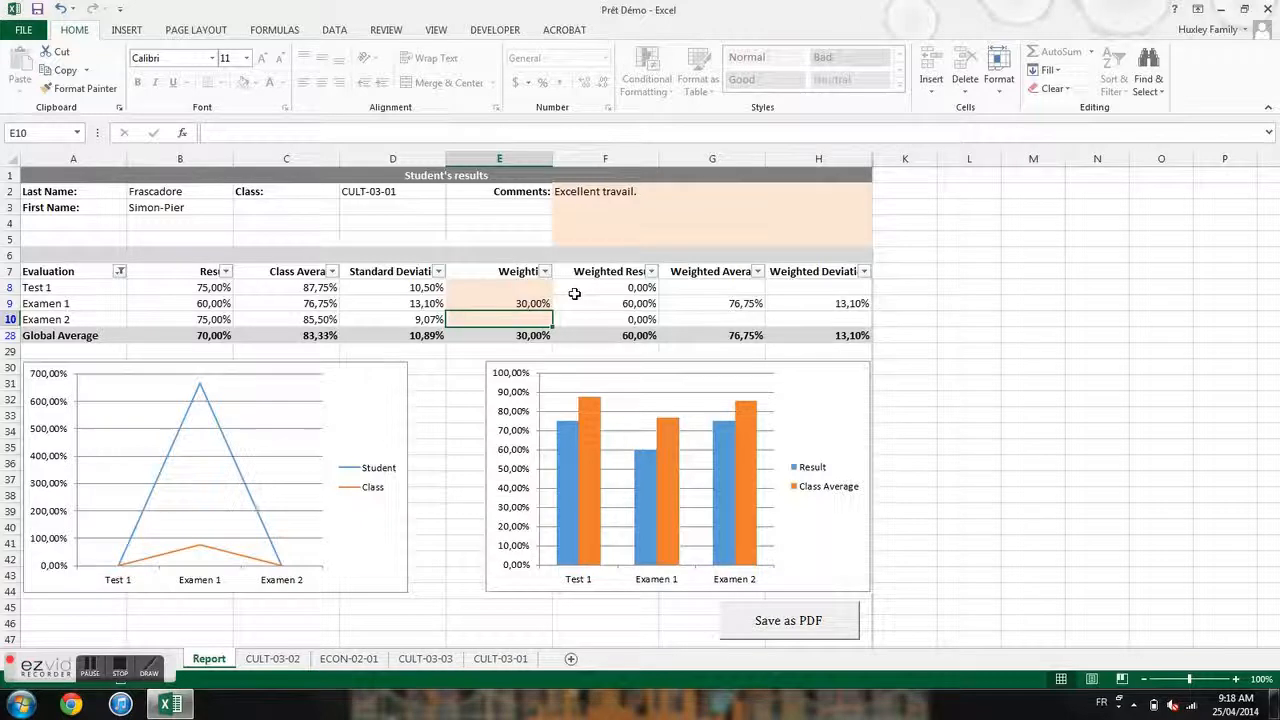
pyautogui.write('50%')
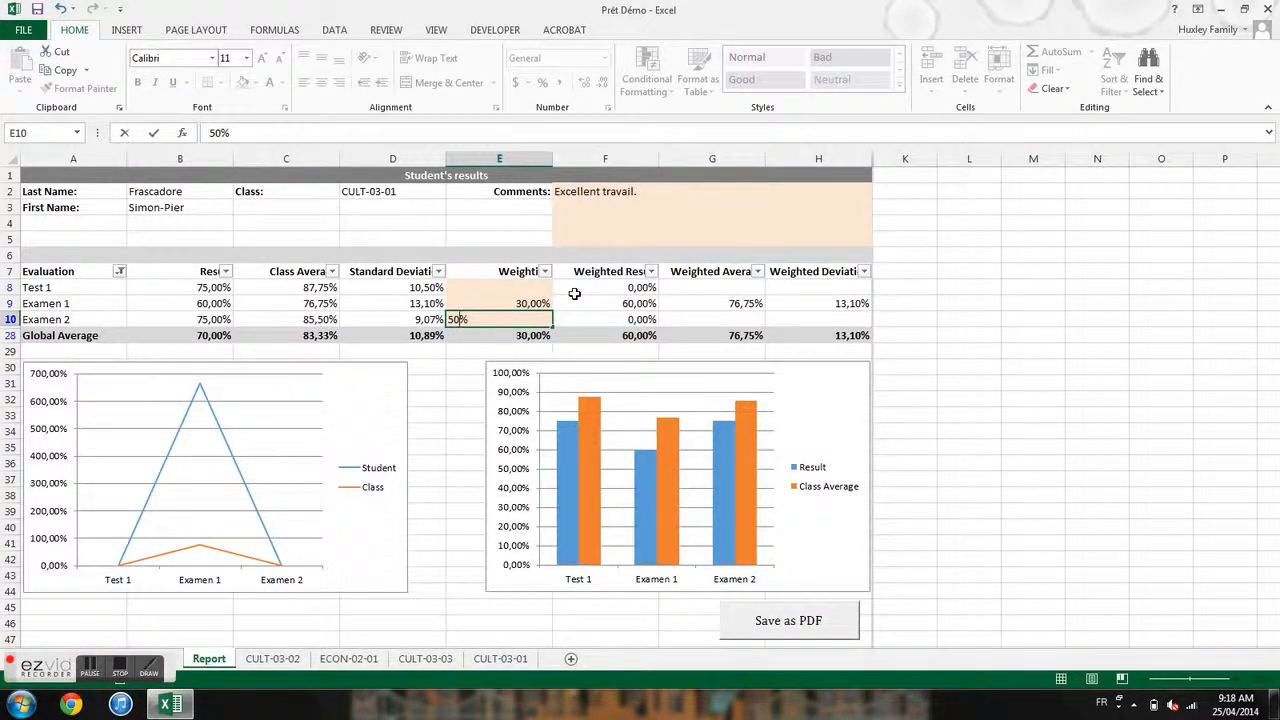
pyautogui.press('Return')
pyautogui.click(531, 287)
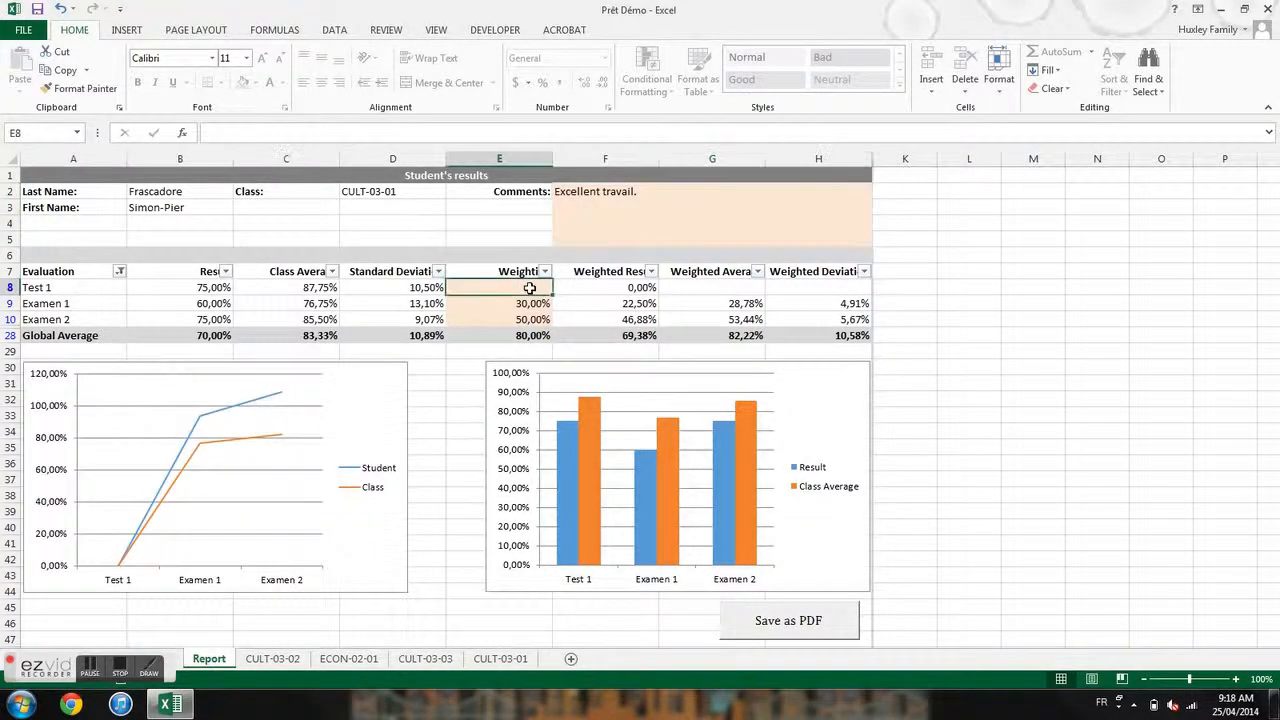
pyautogui.write('20%')
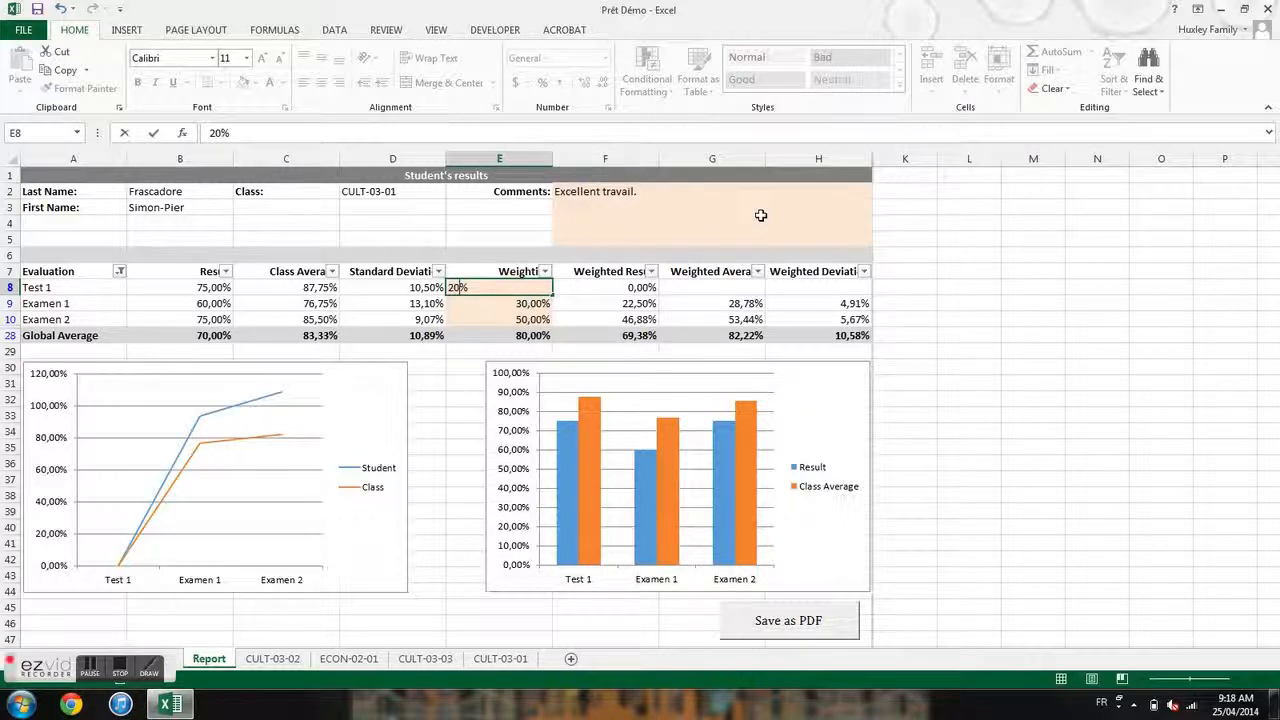
pyautogui.press('Return')
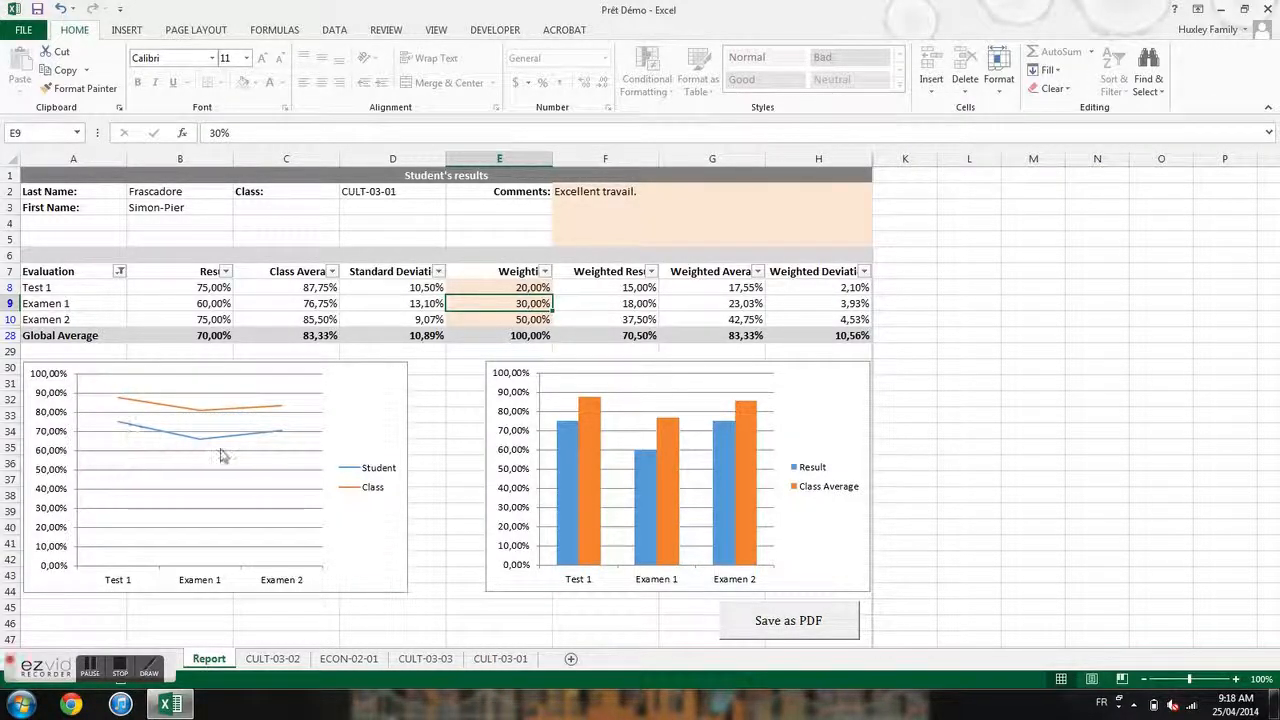
pyautogui.moveTo(183, 418)
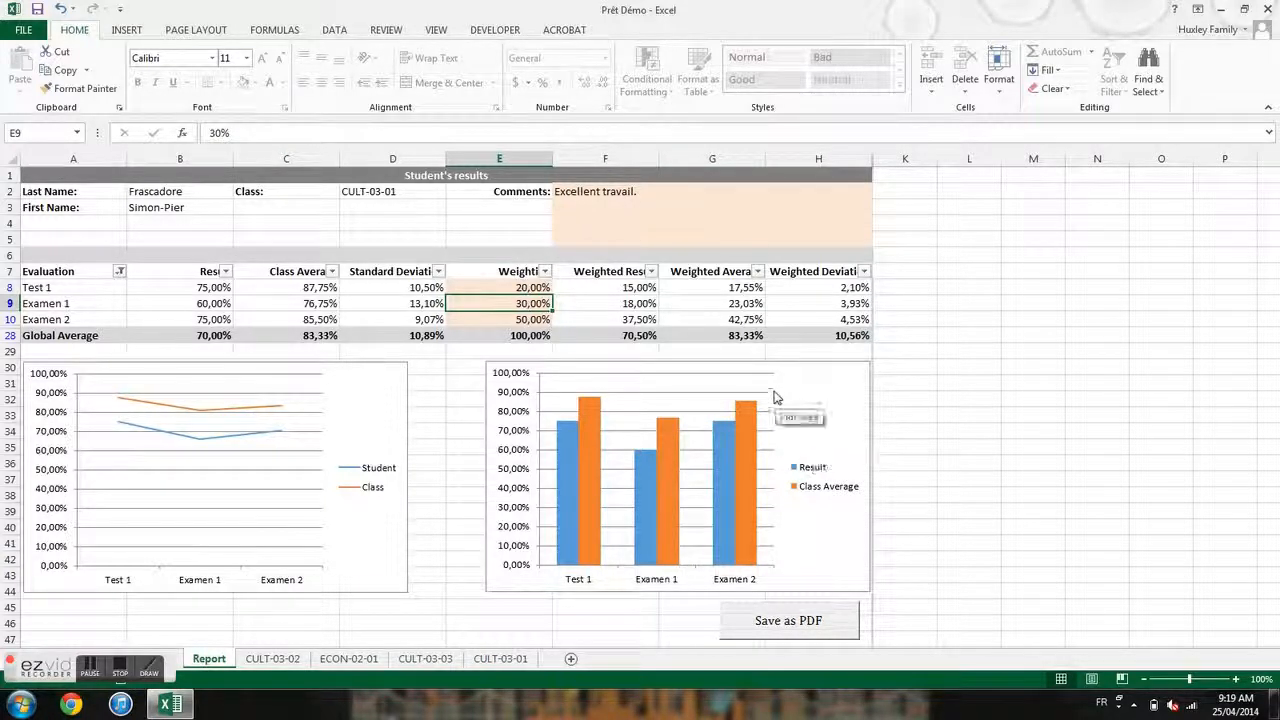
# - Replace the comment in cell F2 with 'Travail moyen'
pyautogui.click(660, 210)
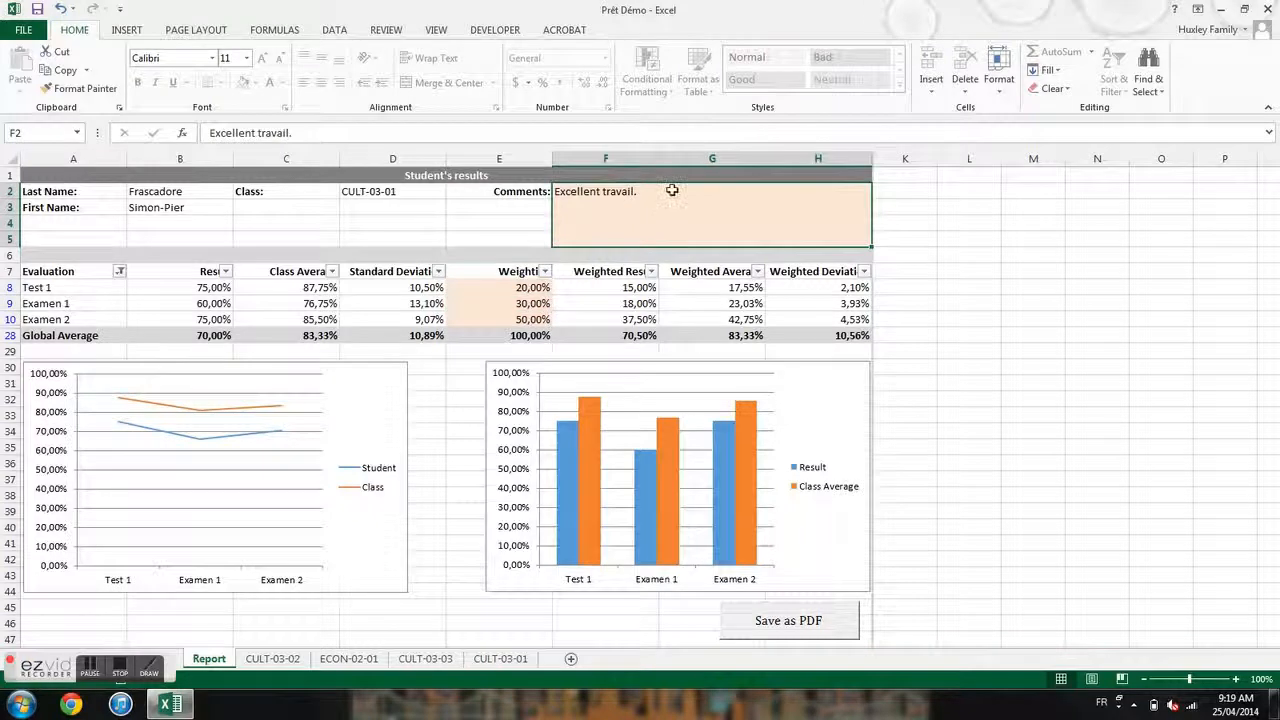
pyautogui.doubleClick(660, 195)
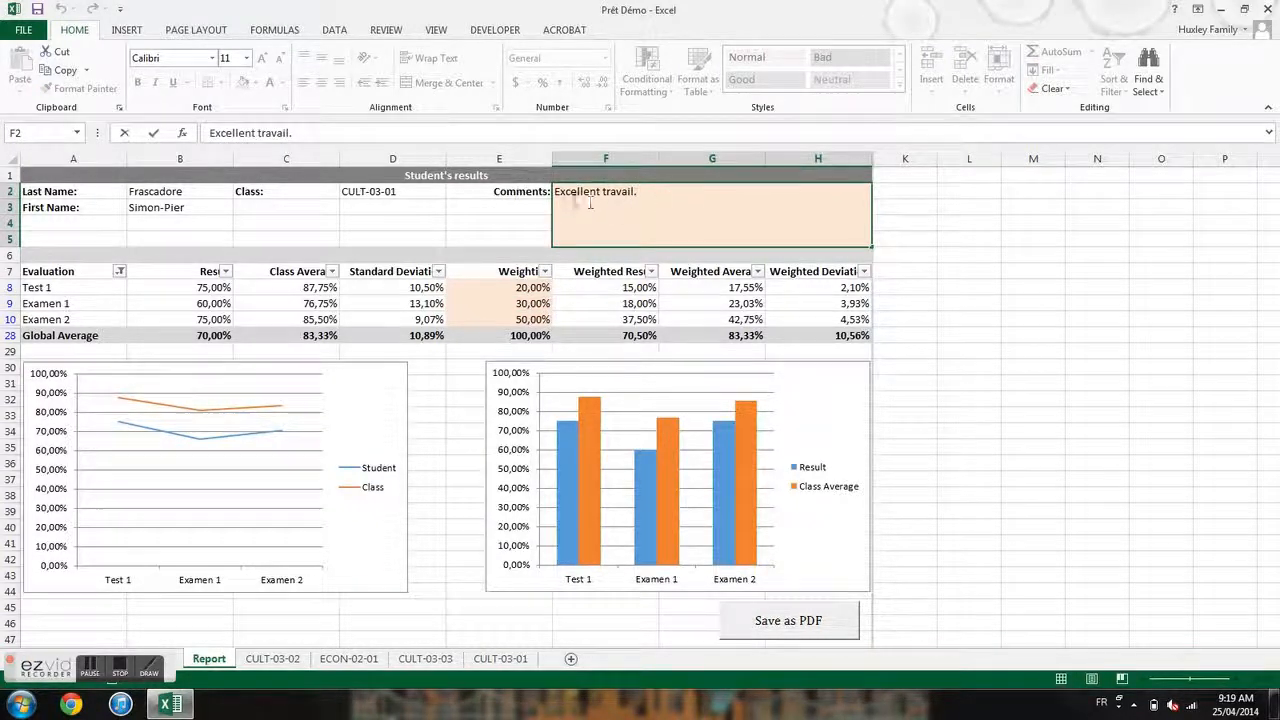
pyautogui.moveTo(590, 203); pyautogui.dragTo(548, 198)
pyautogui.write('Travail moyen.')
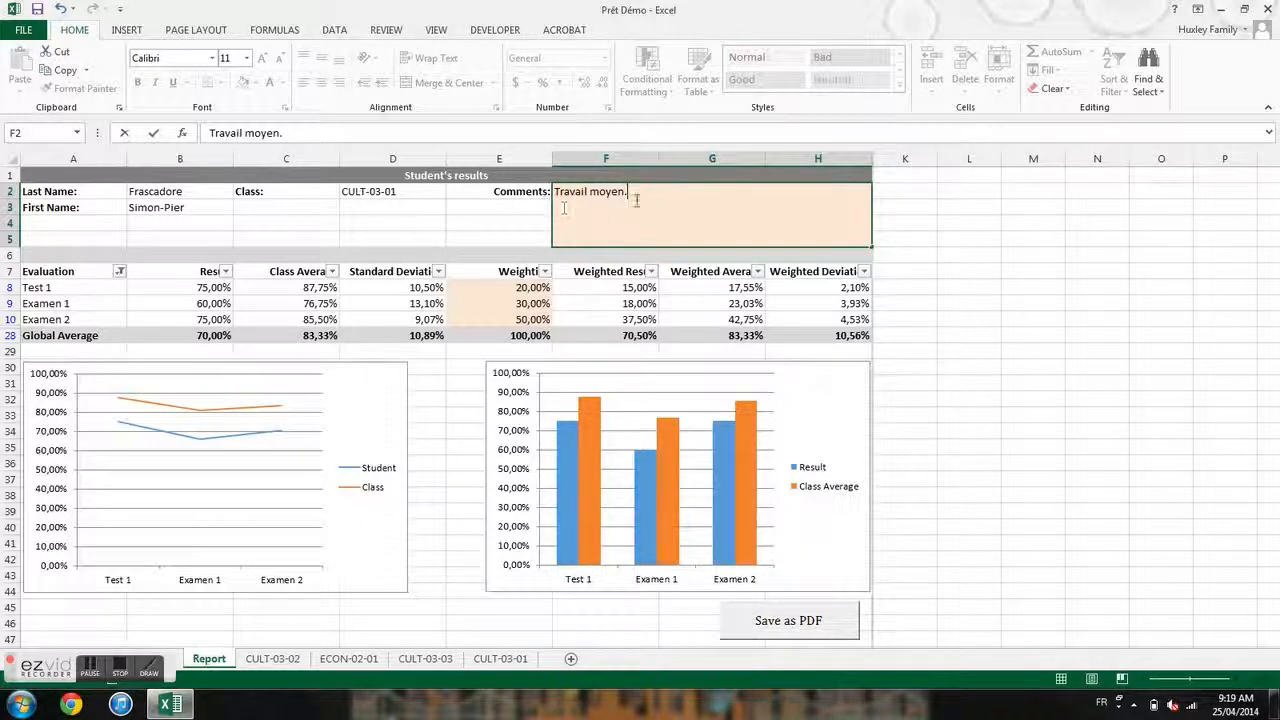
pyautogui.click(515, 287)
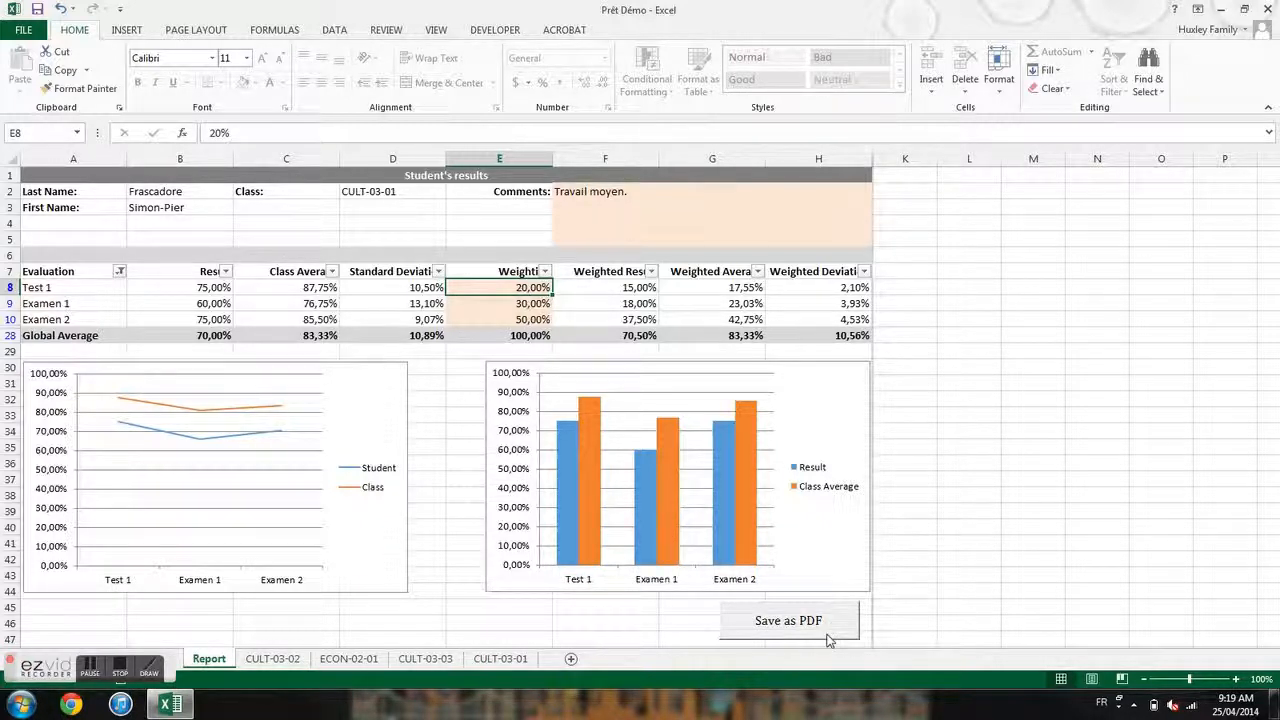
# - Export the report as a PDF and view it in Acrobat, dismissing the trial and updater notices
pyautogui.click(795, 622)
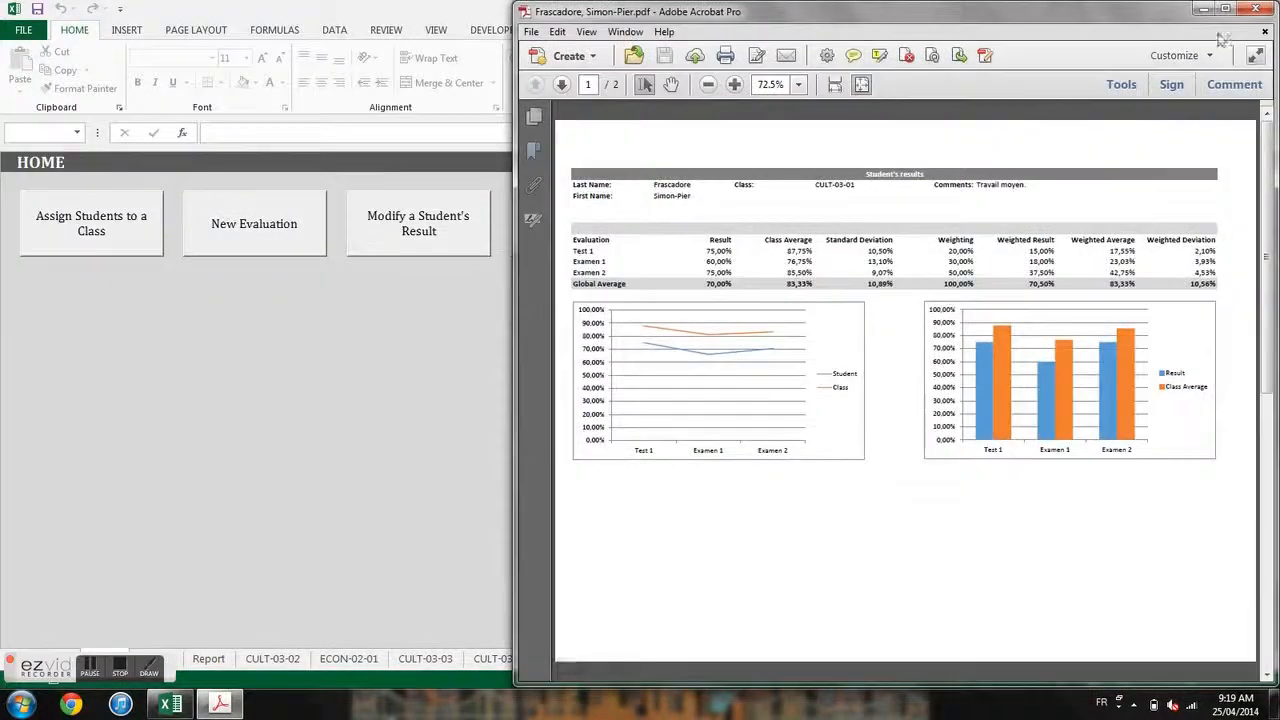
pyautogui.click(1225, 9)
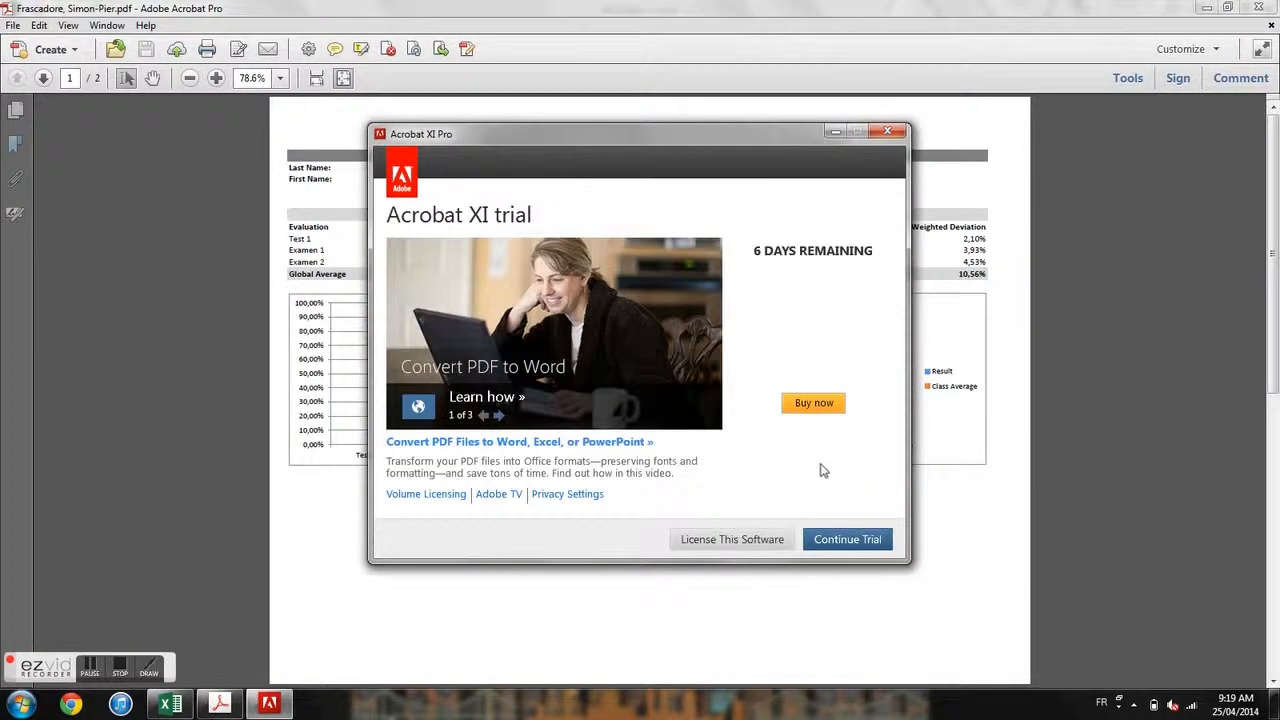
pyautogui.click(840, 545)
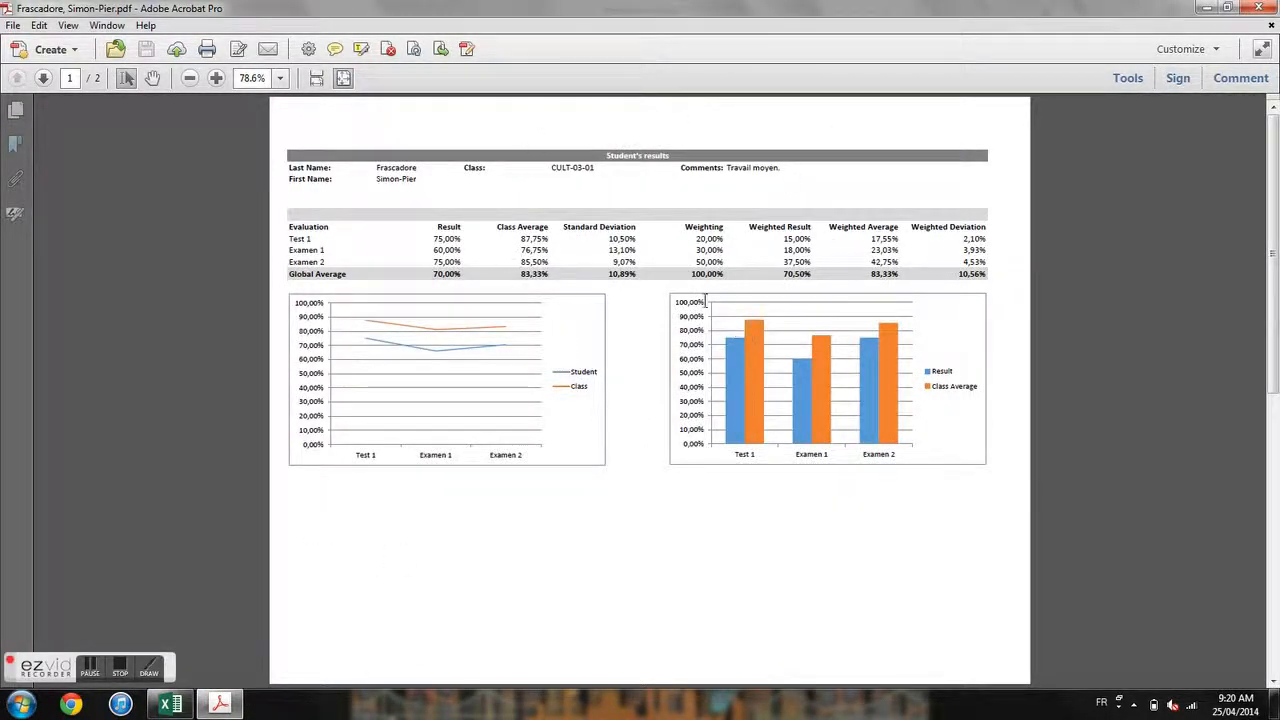
pyautogui.click(13, 25)
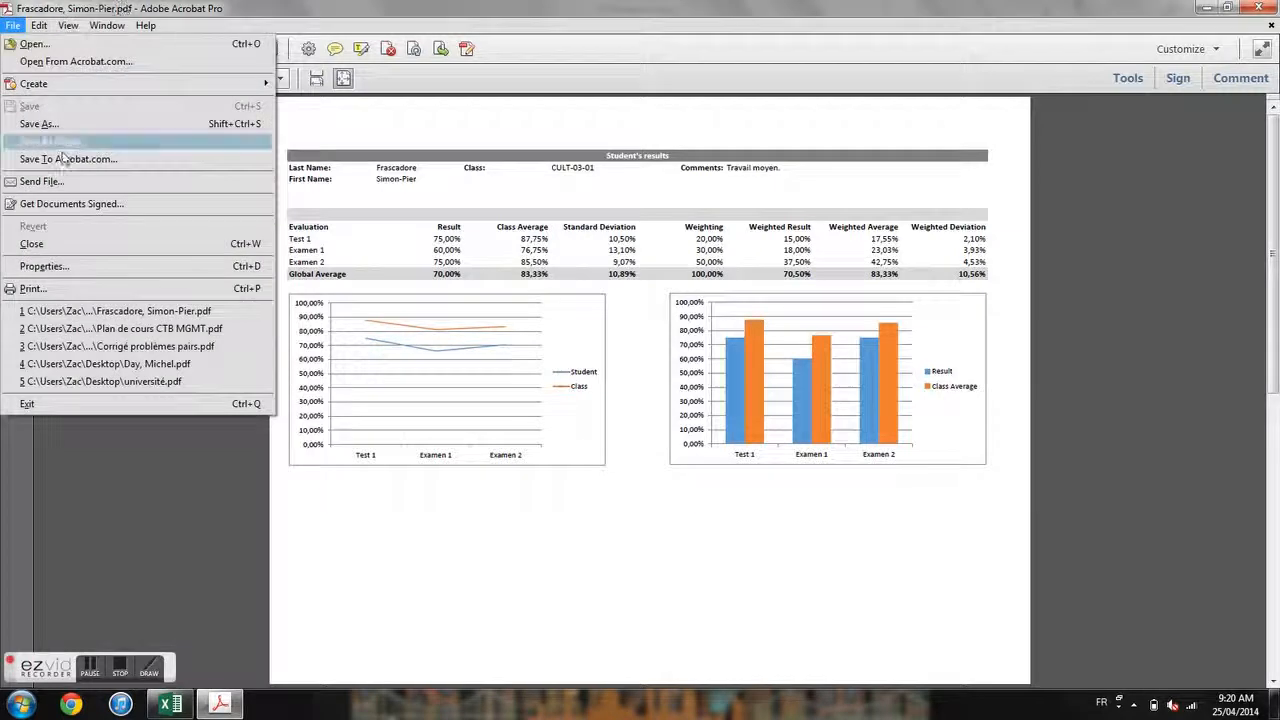
pyautogui.click(187, 5)
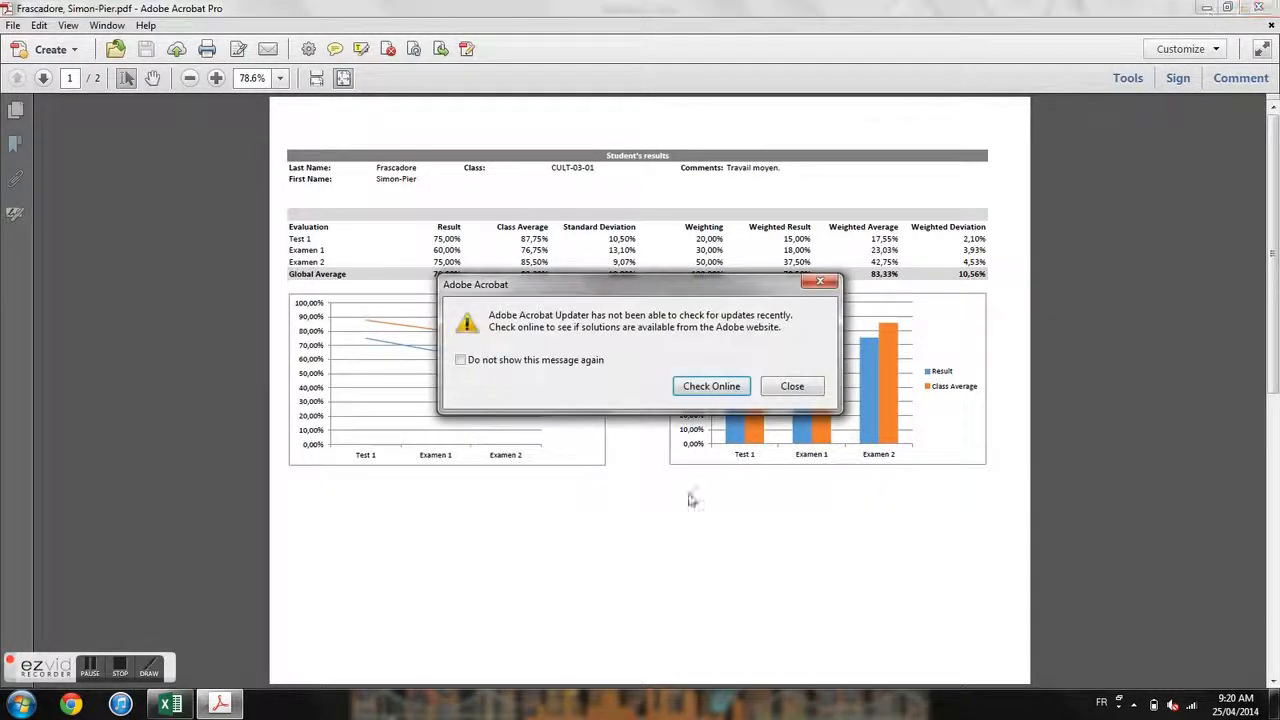
pyautogui.click(790, 388)
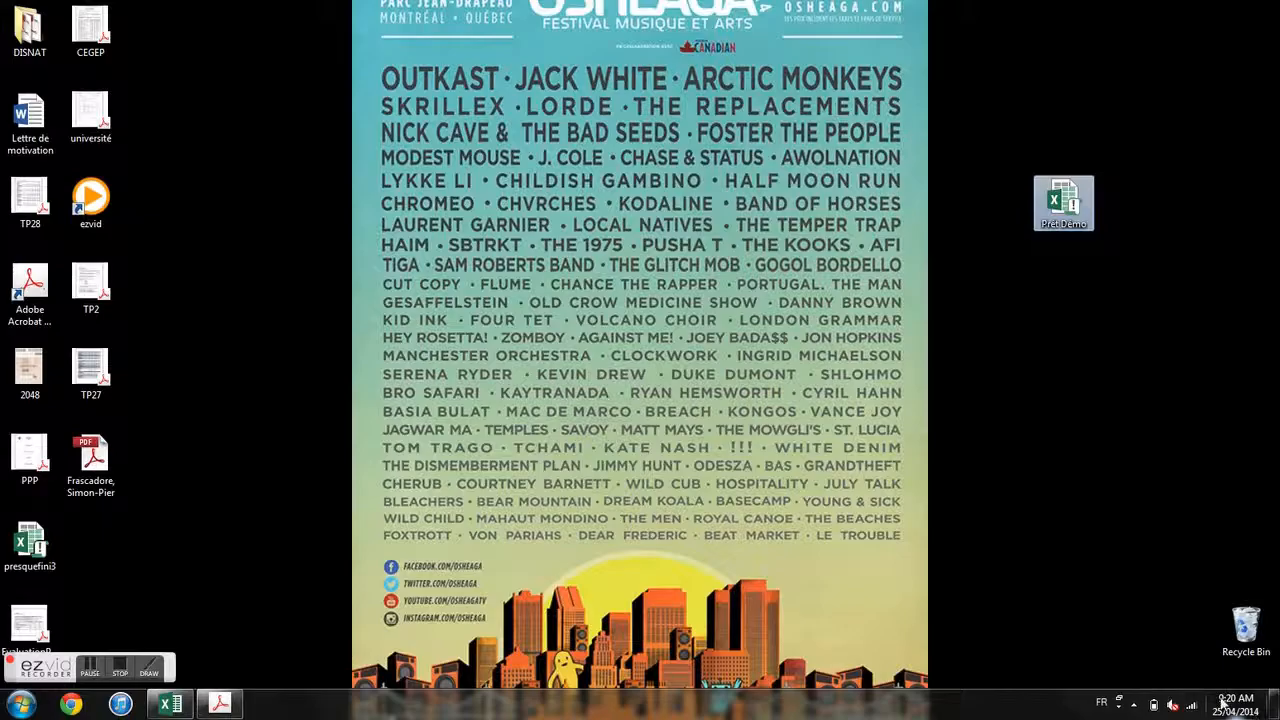
# - Close the PDF in Acrobat and switch back to the Prêt Démo workbook in Excel
pyautogui.click(119, 489)
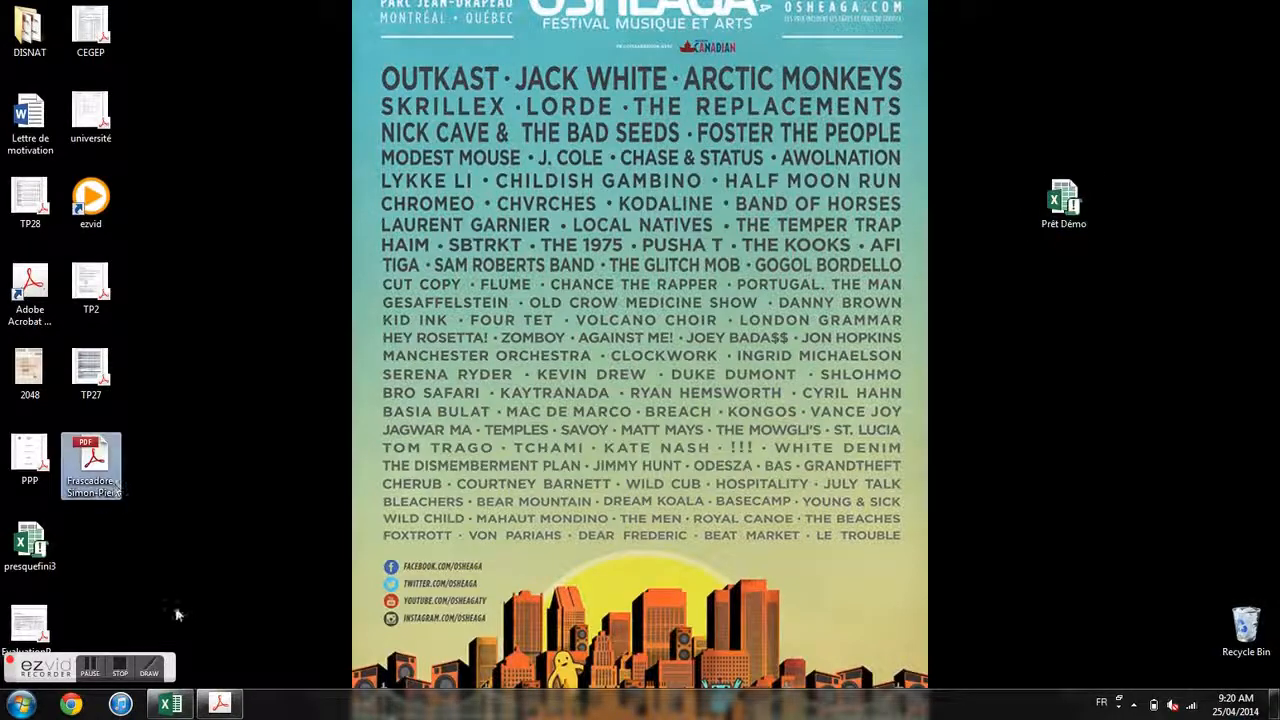
pyautogui.click(218, 706)
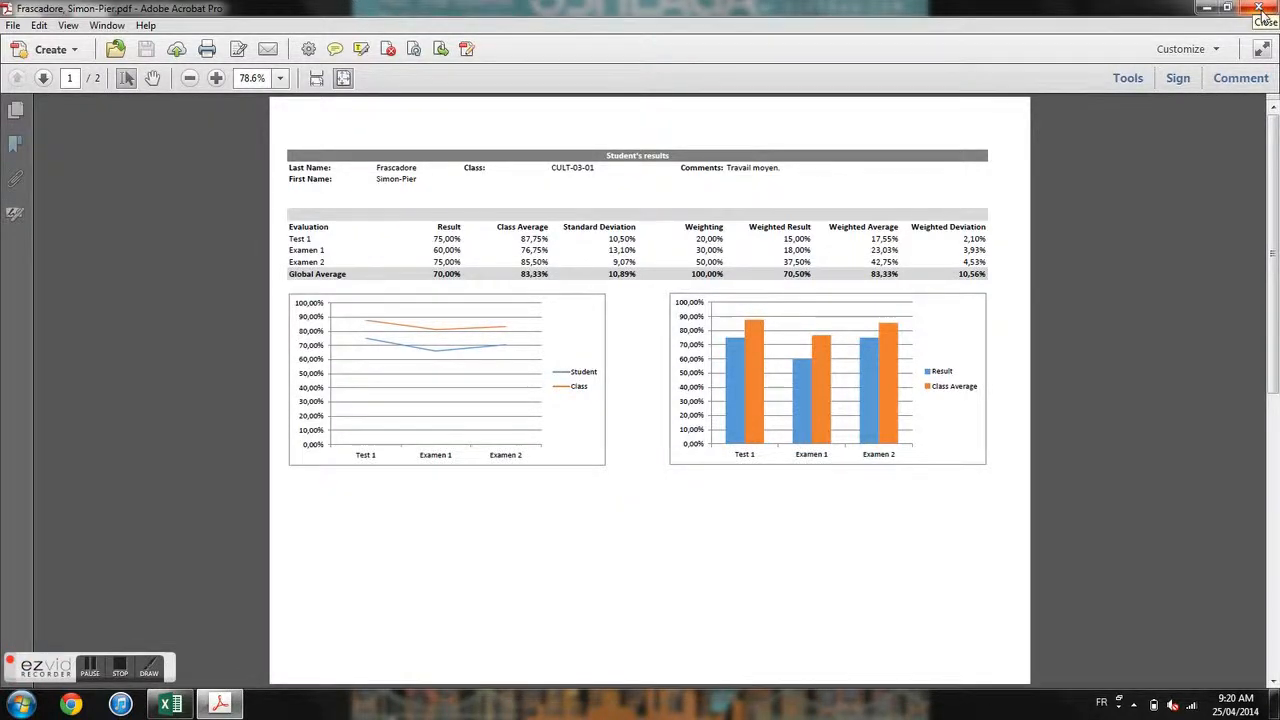
pyautogui.click(1262, 10)
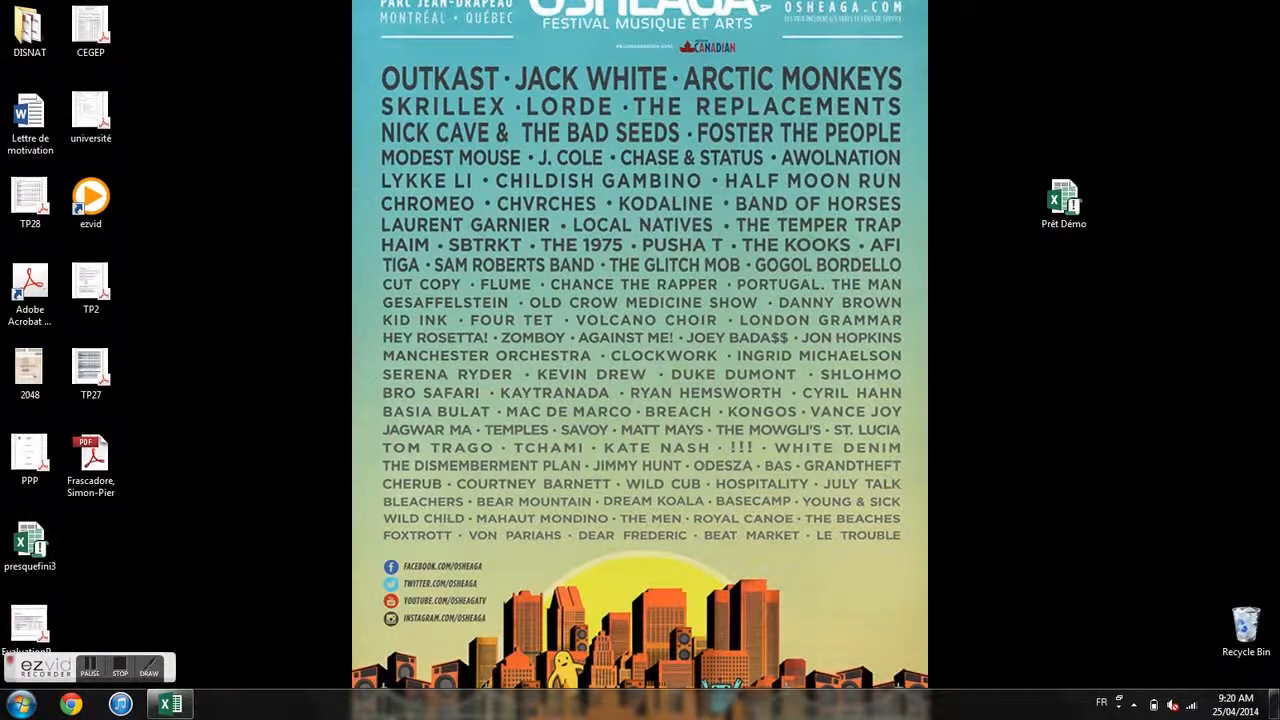
pyautogui.click(169, 707)
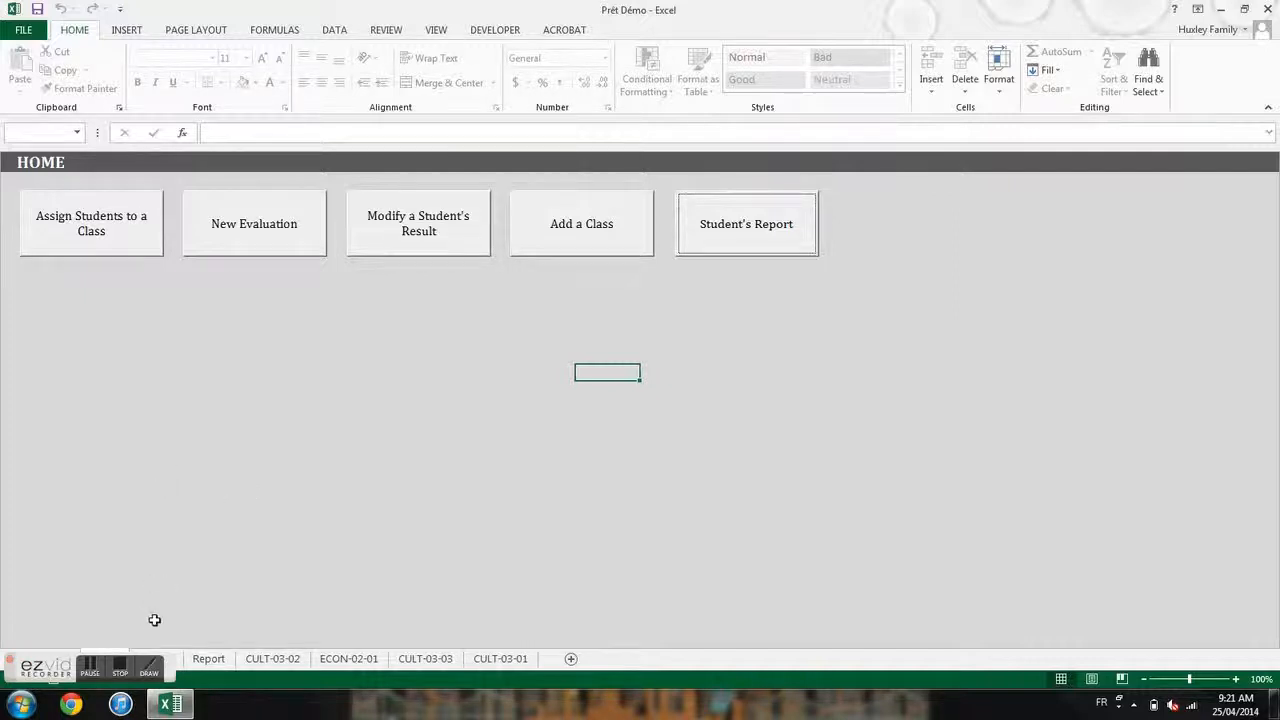
pyautogui.click(120, 670)
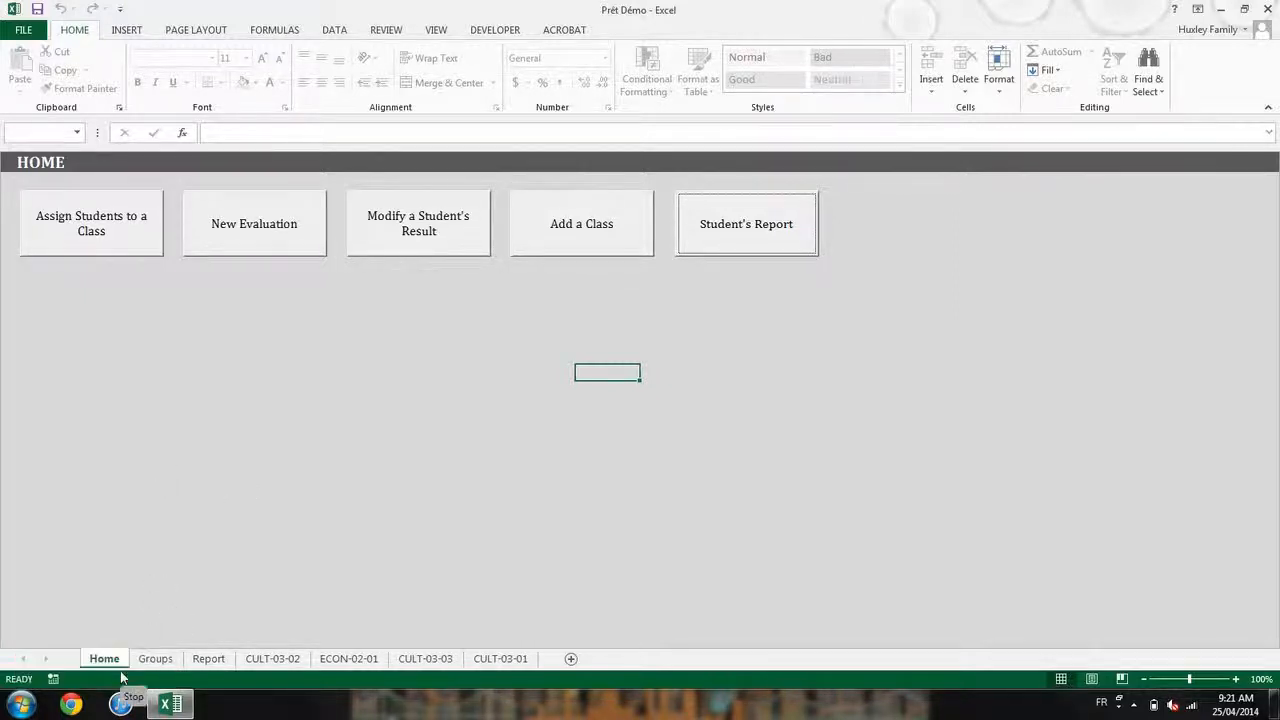